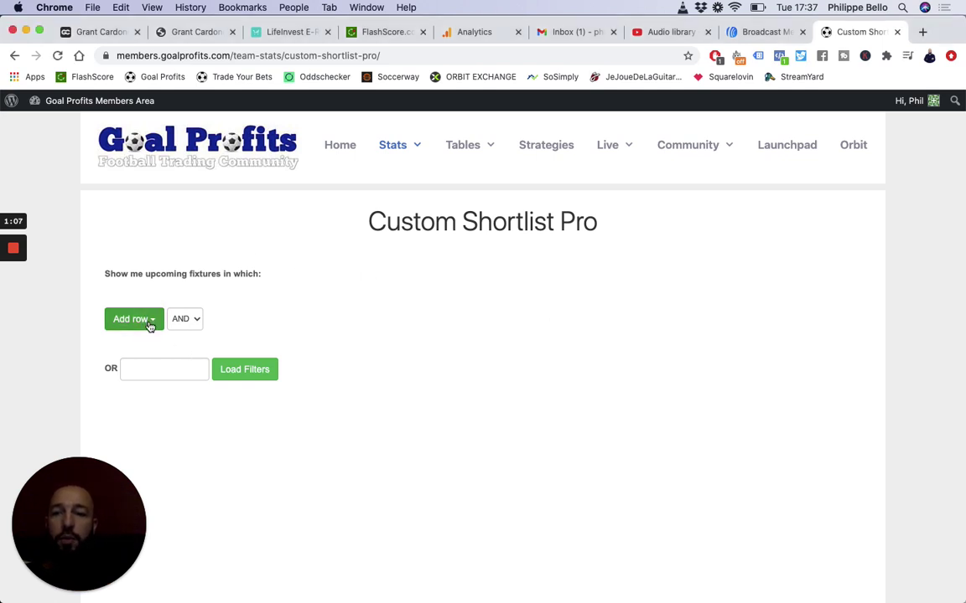
pyautogui.click(193, 375)
pyautogui.scroll(-1, 193, 376)
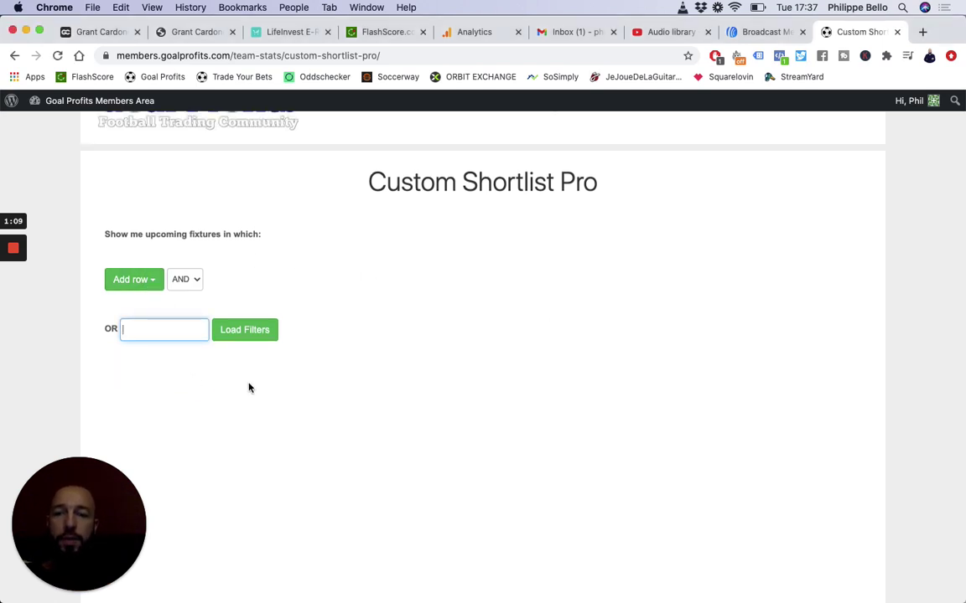
pyautogui.scroll(1, 250, 388)
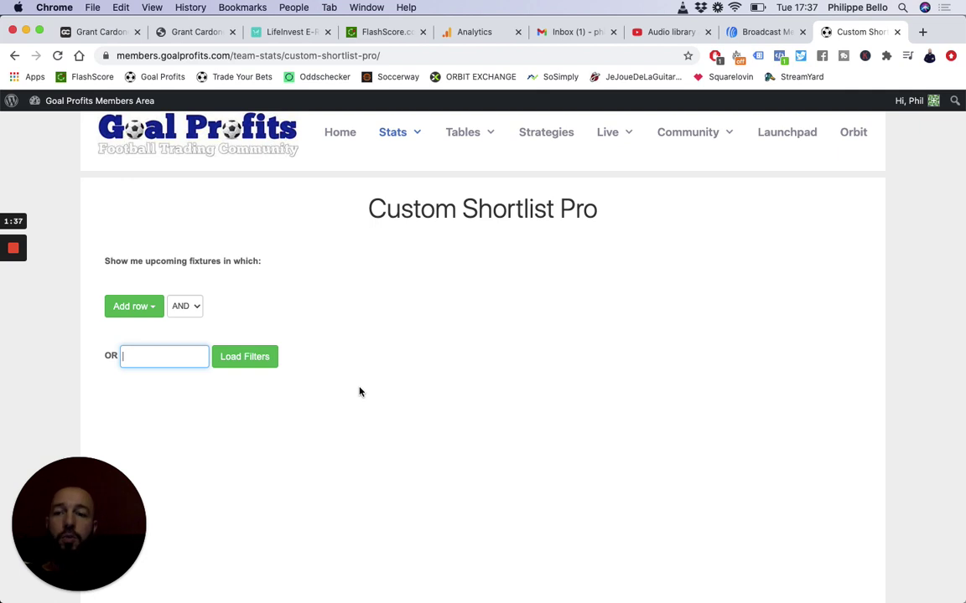
# - Add a Win/Draw/Lose filter row for the home team and set it to lost the full match
pyautogui.click(146, 306)
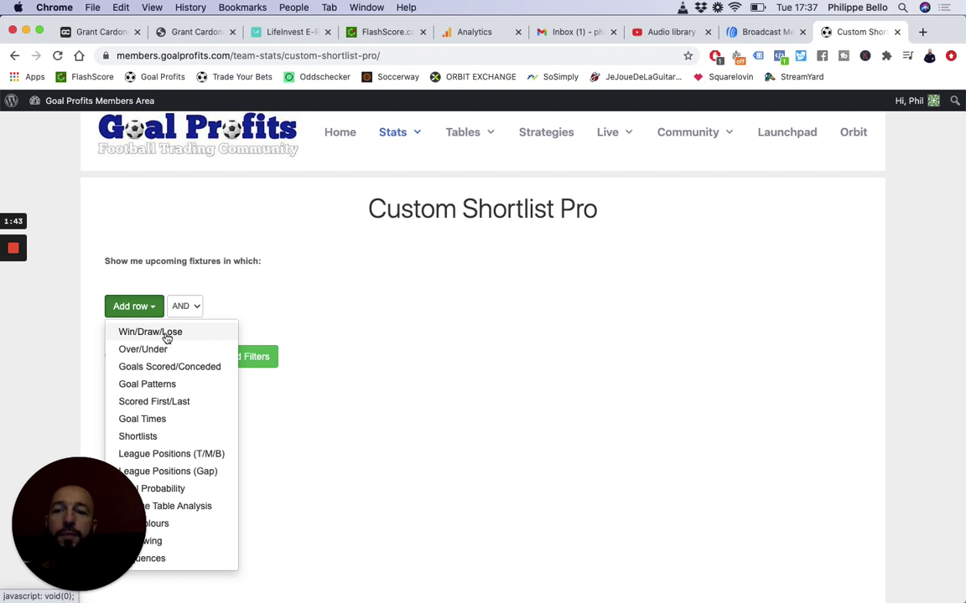
pyautogui.click(166, 334)
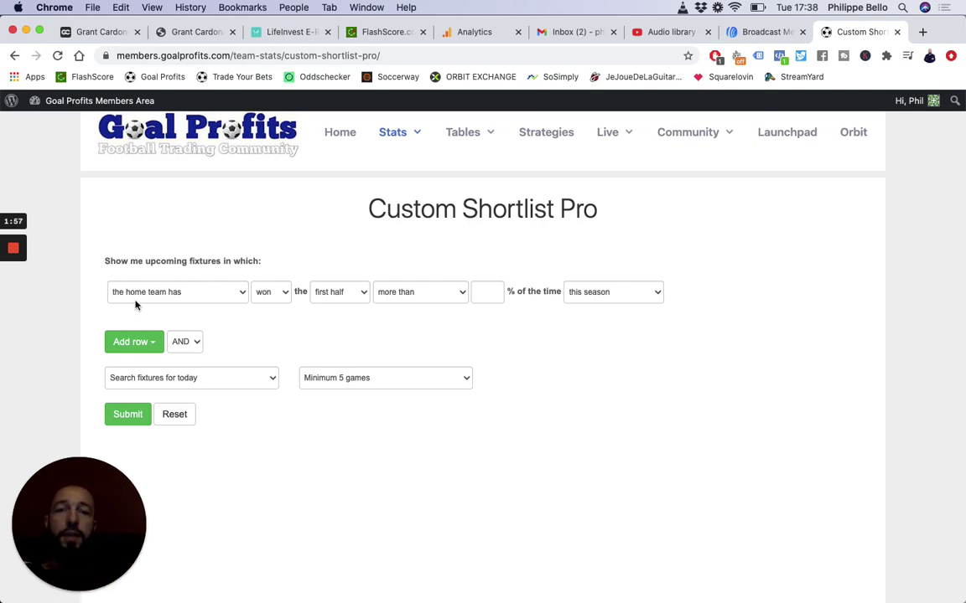
pyautogui.click(268, 293)
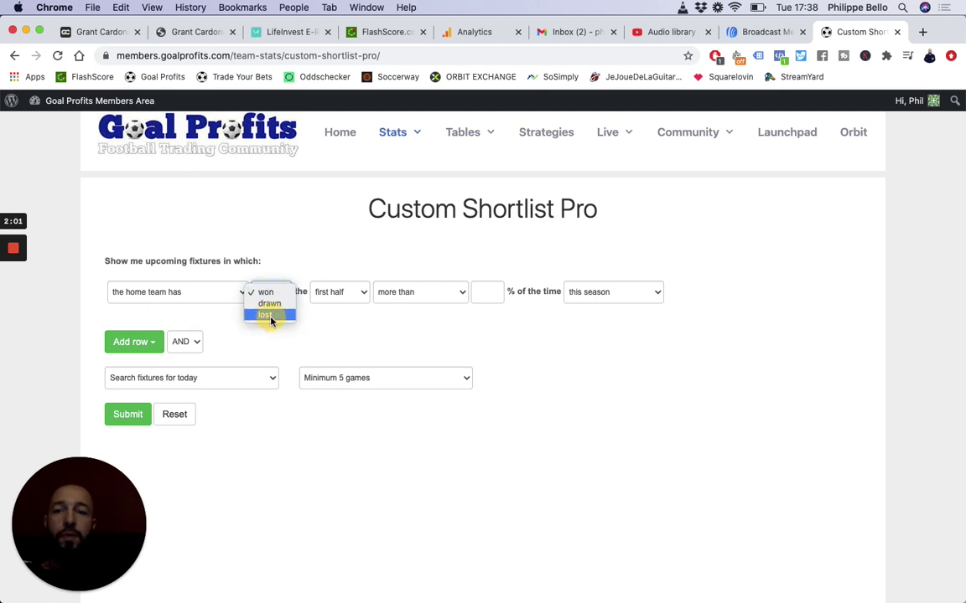
pyautogui.click(270, 316)
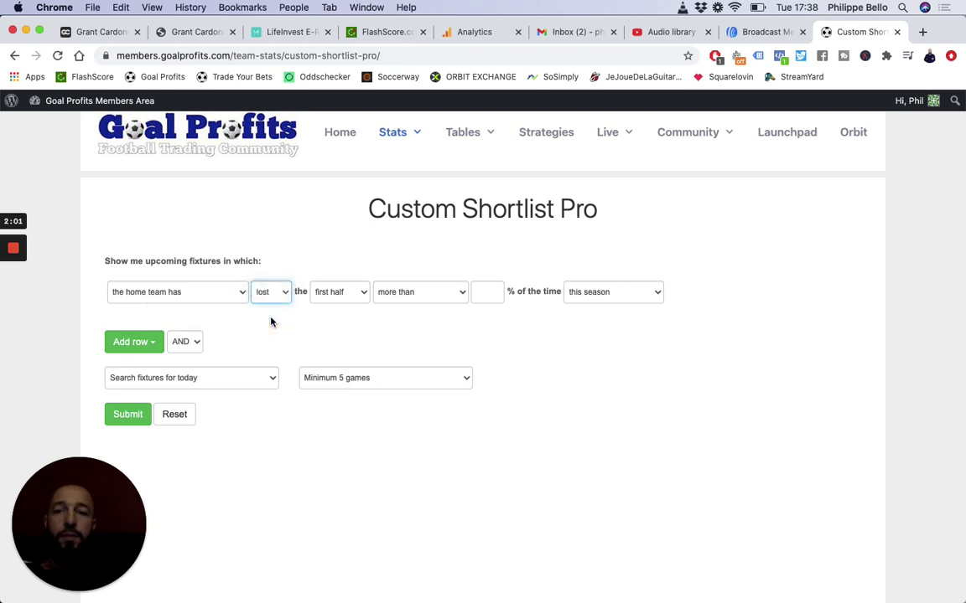
pyautogui.click(337, 293)
pyautogui.click(338, 315)
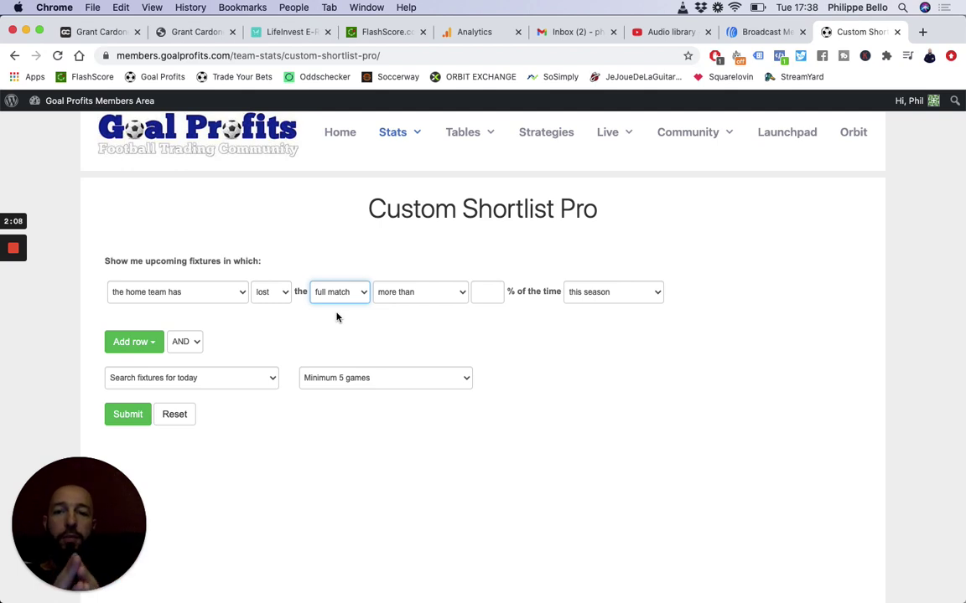
# - Set the filter row's frequency condition to less than or equal to 0 % of the time
pyautogui.click(403, 293)
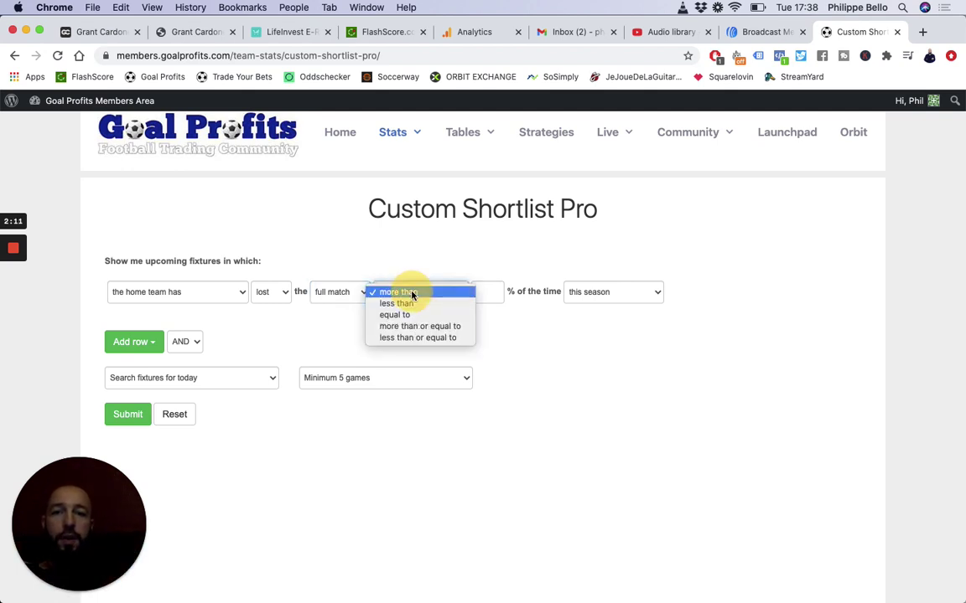
pyautogui.click(419, 337)
pyautogui.click(484, 294)
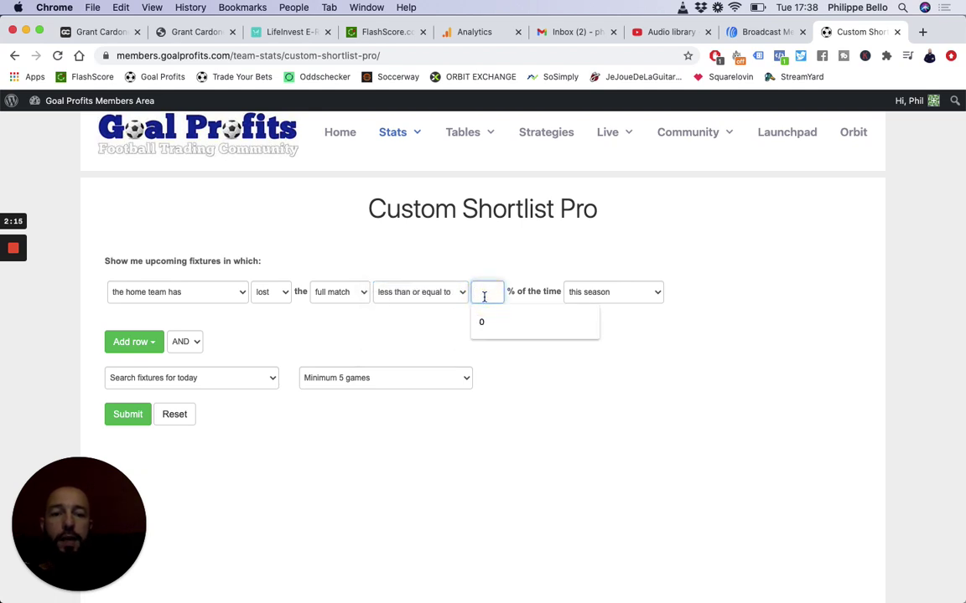
pyautogui.write('0')
pyautogui.click(538, 339)
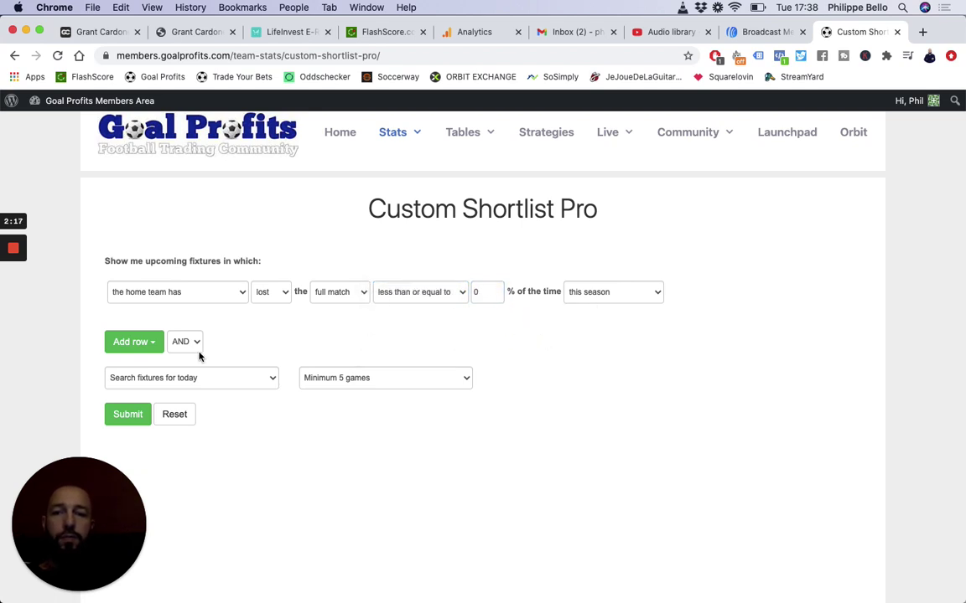
# - Set the fixture search day to Saturday and submit the filter
pyautogui.click(134, 414)
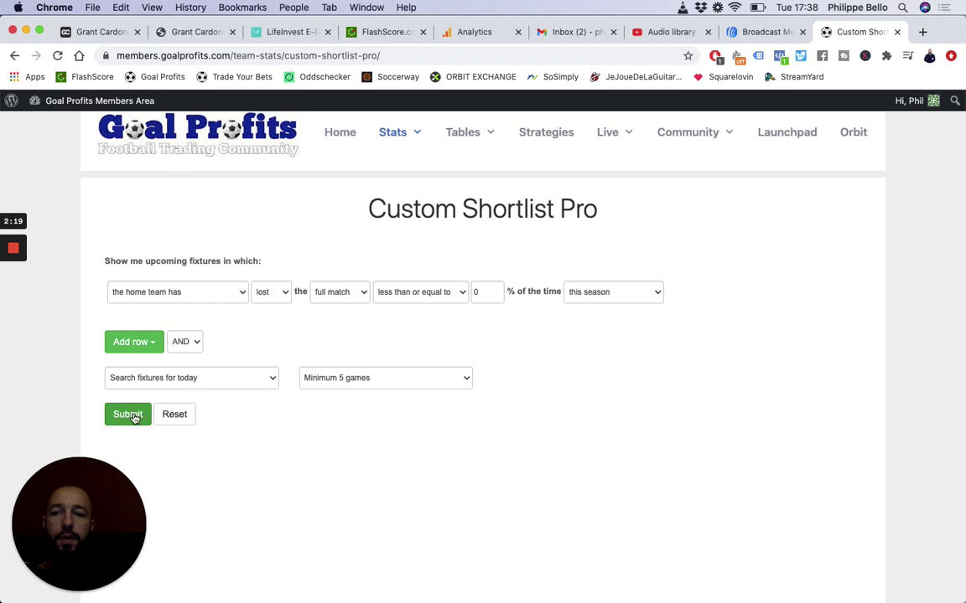
pyautogui.click(188, 379)
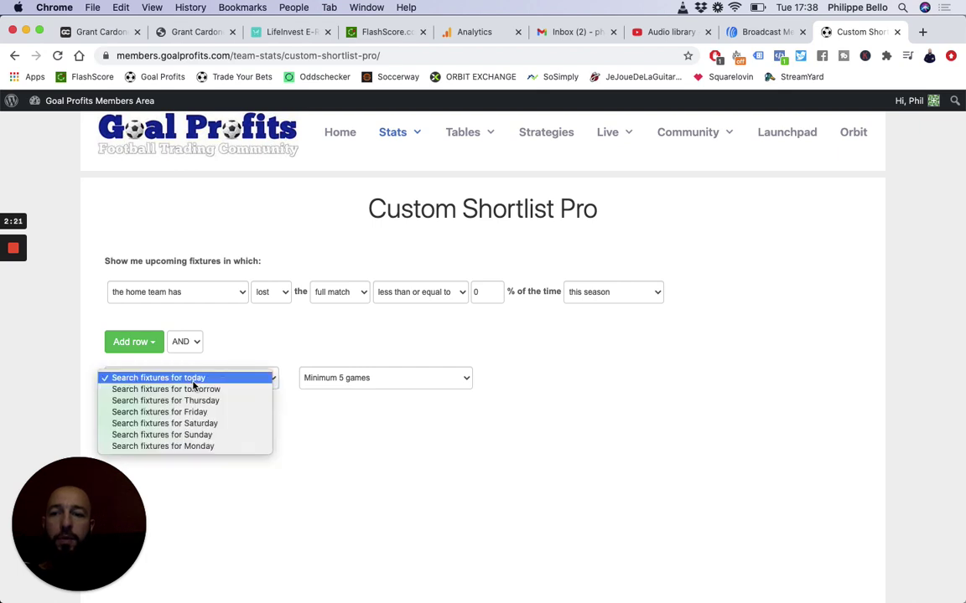
pyautogui.click(200, 423)
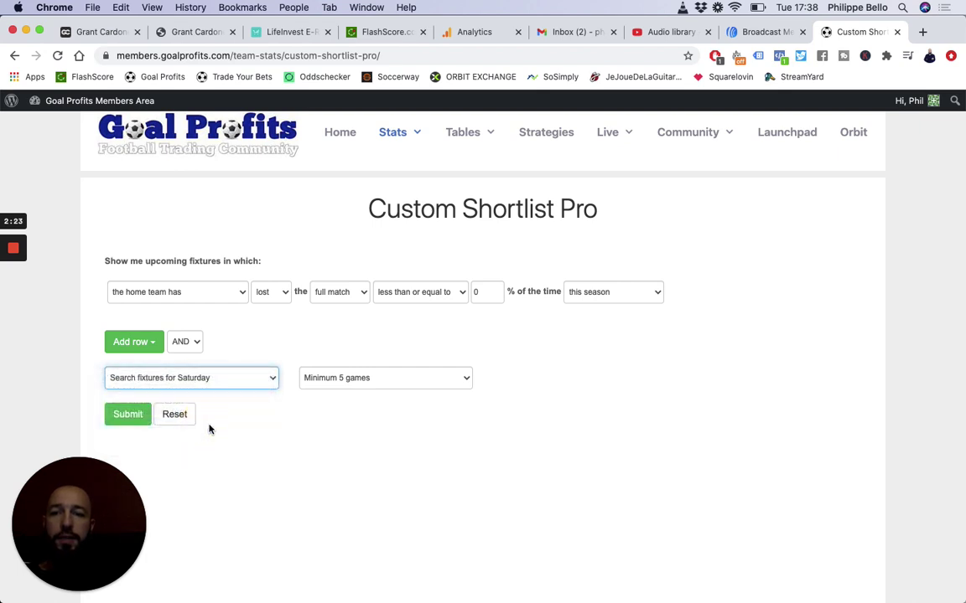
pyautogui.click(129, 420)
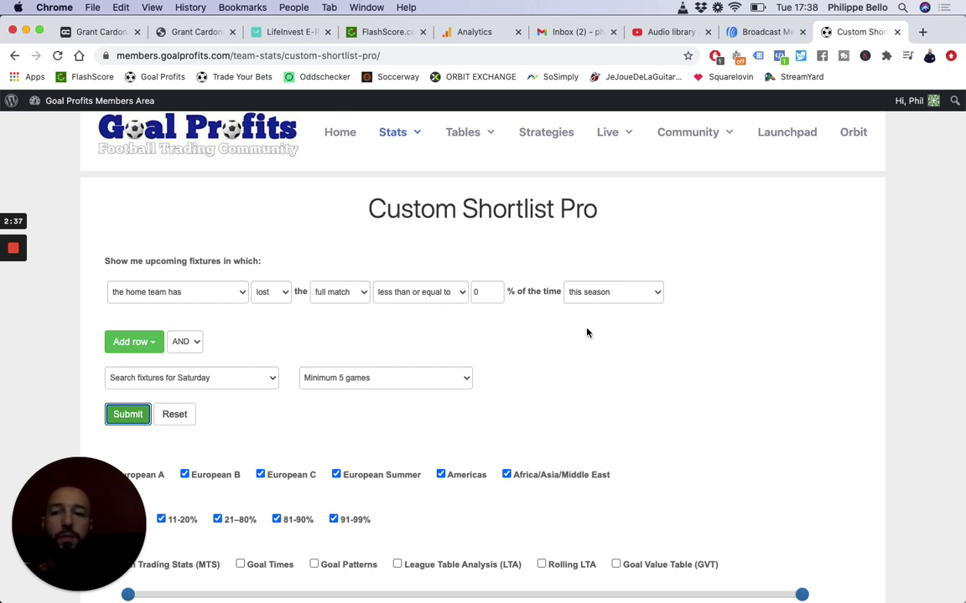
# - Examine the shortlisted Saturday fixtures by league, from Bosnia and Herzegovina Premier Liga down to Spain Segunda
pyautogui.scroll(-5, 586, 332)
pyautogui.scroll(-10, 587, 332)
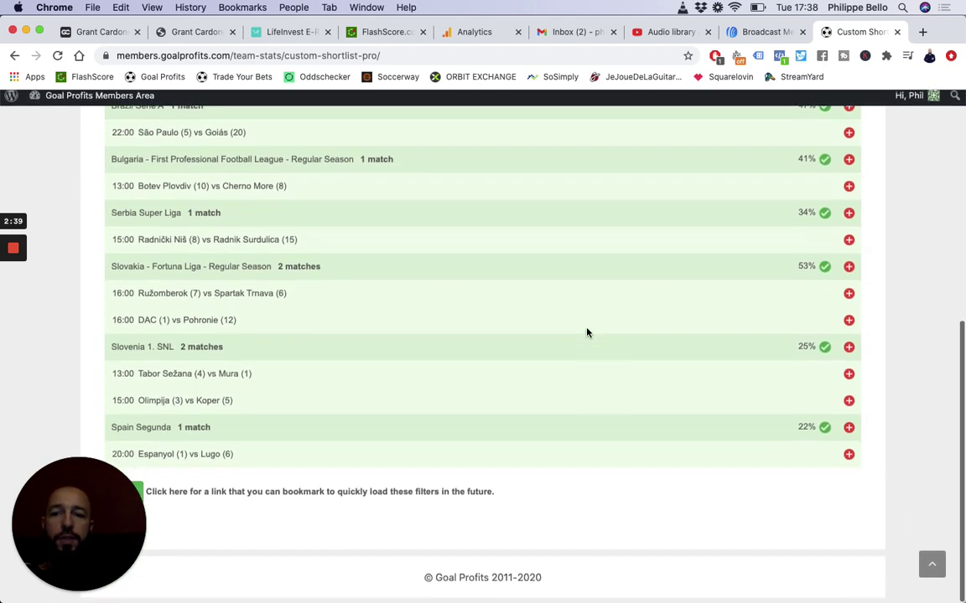
pyautogui.scroll(2, 280, 385)
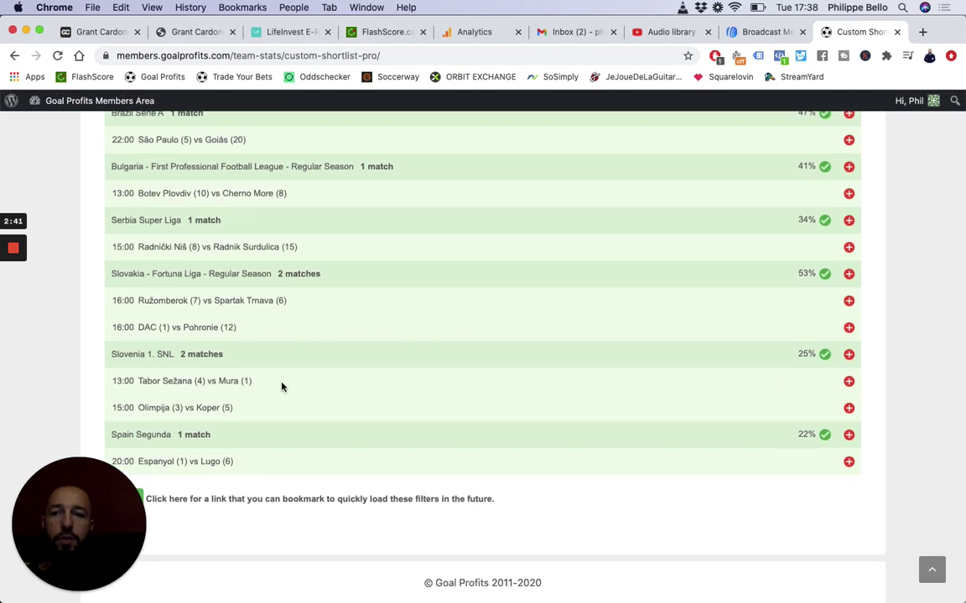
pyautogui.scroll(3, 283, 389)
pyautogui.scroll(-3, 279, 384)
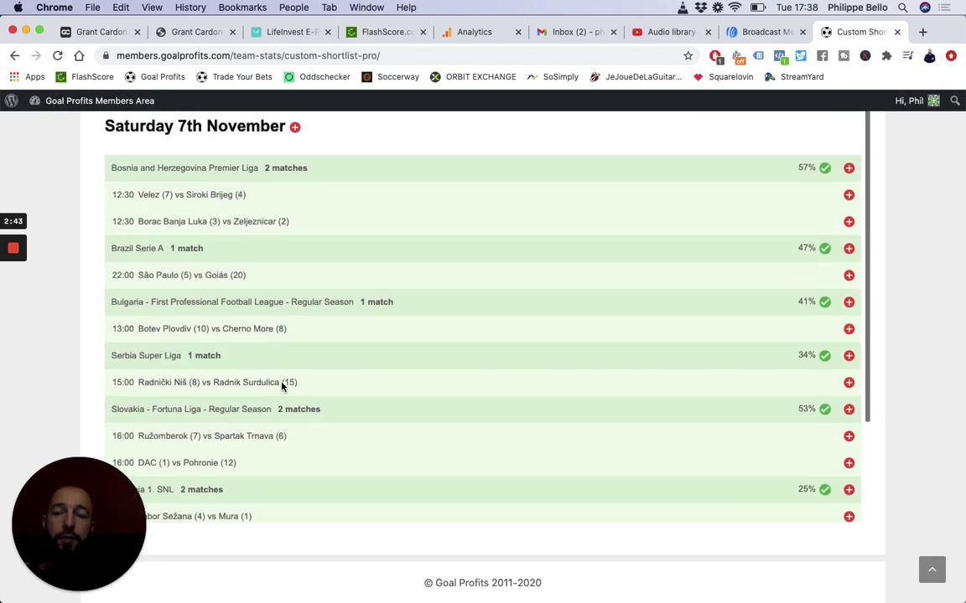
pyautogui.scroll(-2, 280, 387)
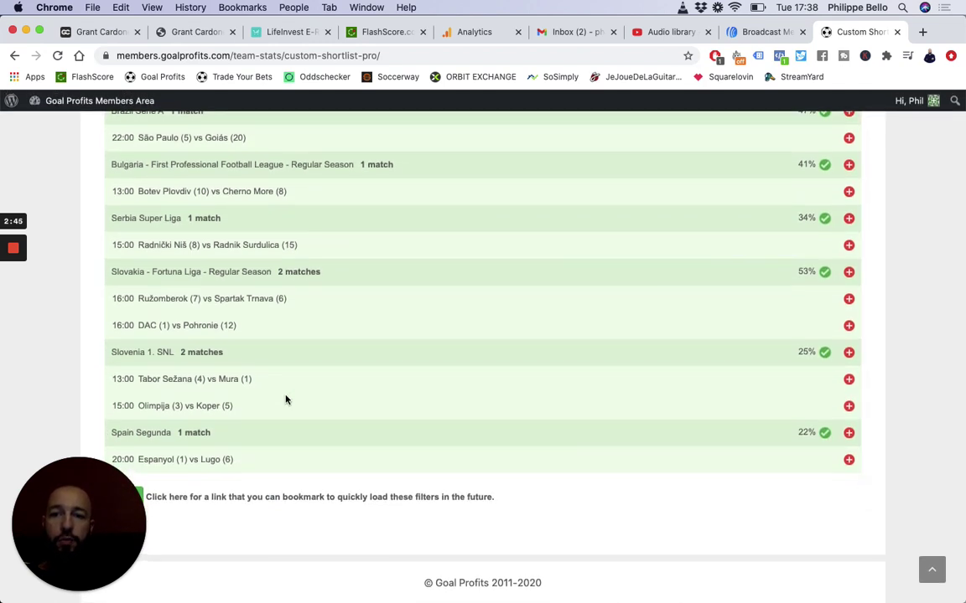
pyautogui.scroll(1, 285, 400)
pyautogui.scroll(3, 285, 400)
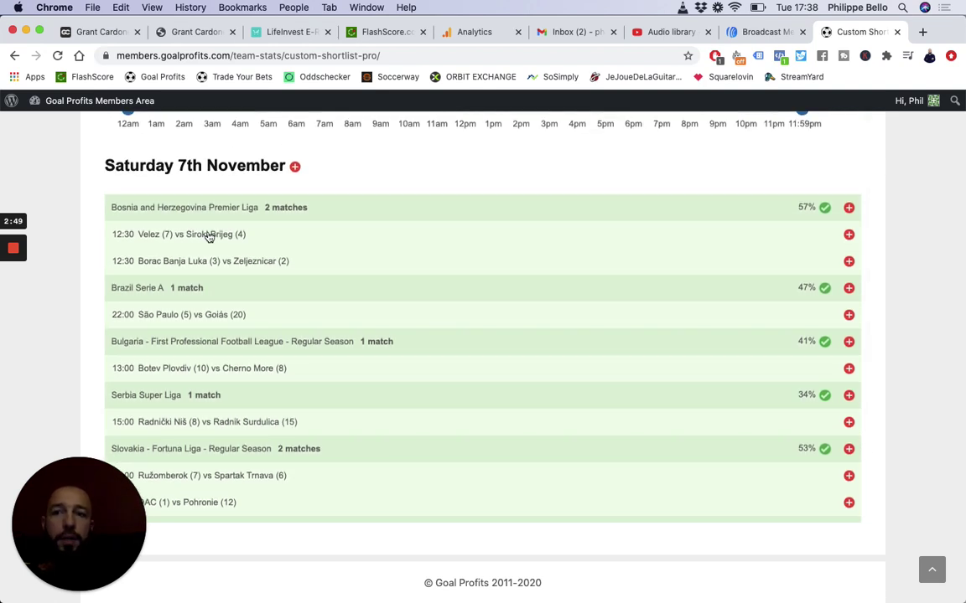
pyautogui.scroll(-1, 210, 237)
pyautogui.scroll(-4, 209, 237)
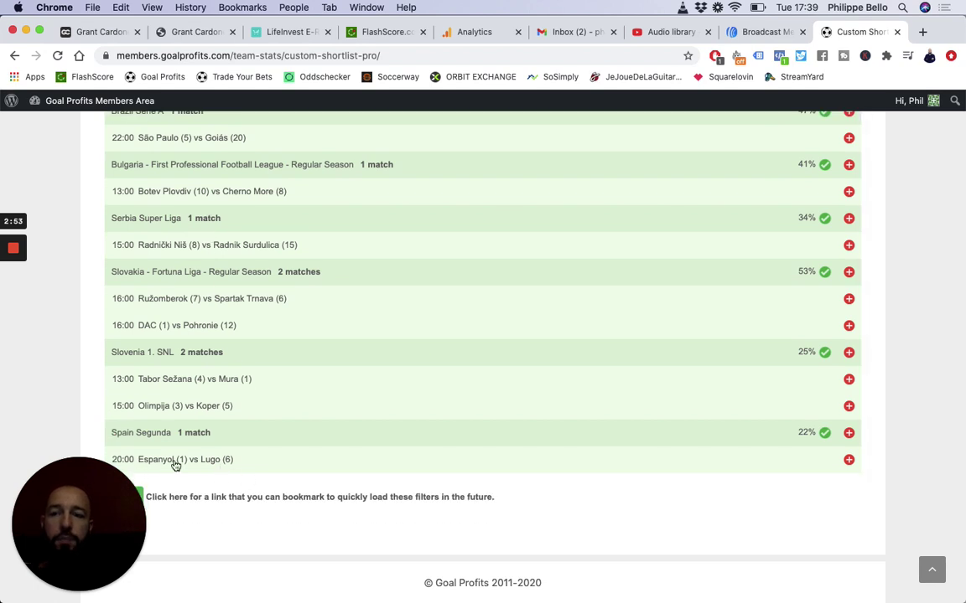
# - Expand the Espanyol vs Lugo fixture, review Espanyol's home and away score history, and collapse the fixture again
pyautogui.click(848, 461)
pyautogui.scroll(-3, 511, 414)
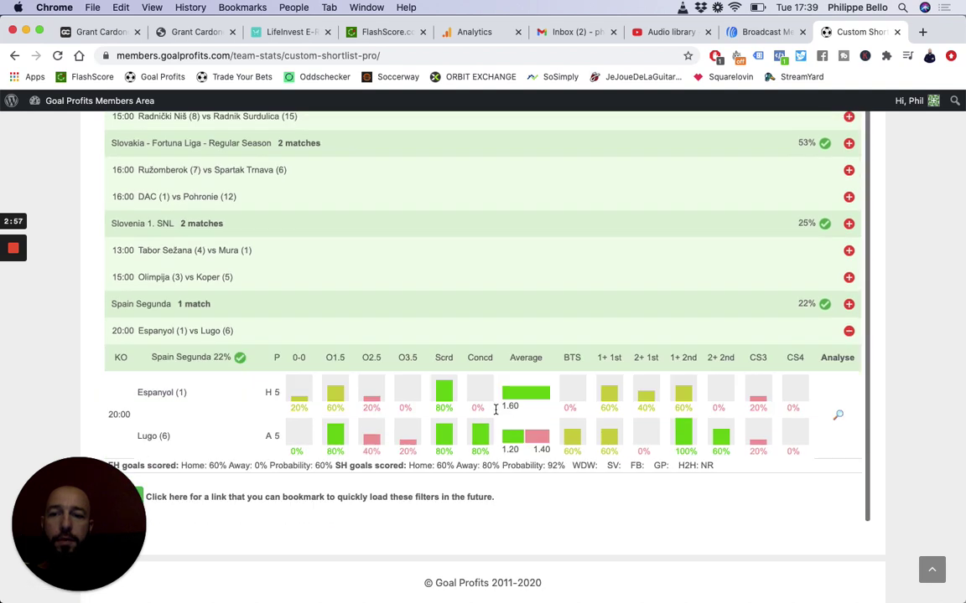
pyautogui.click(173, 394)
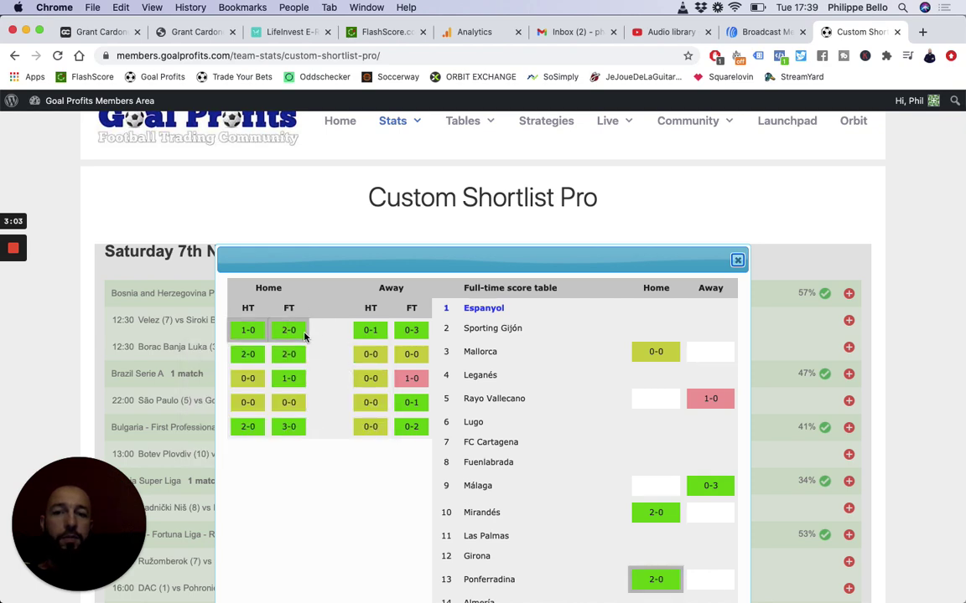
pyautogui.click(734, 262)
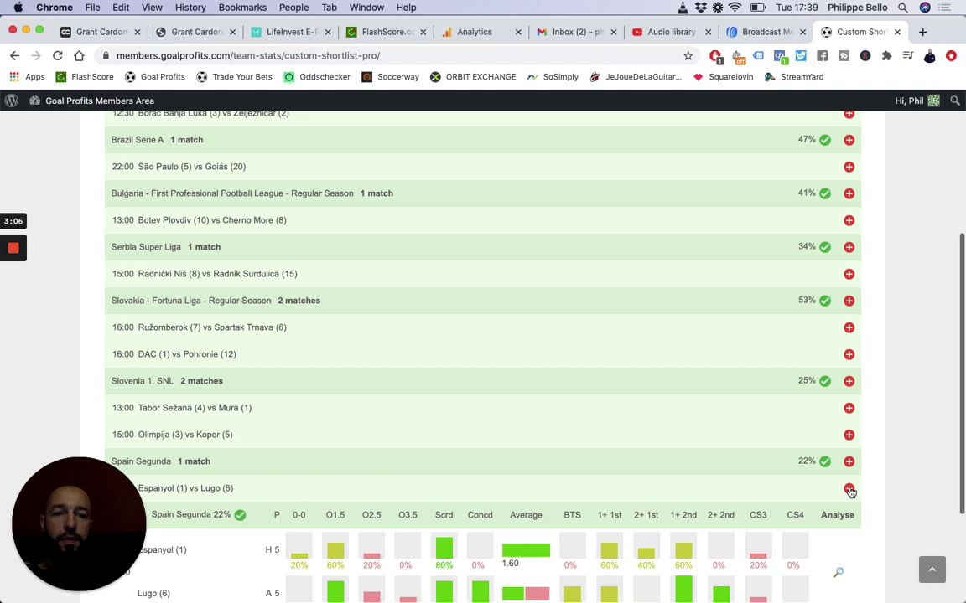
pyautogui.scroll(2, 846, 537)
pyautogui.click(849, 486)
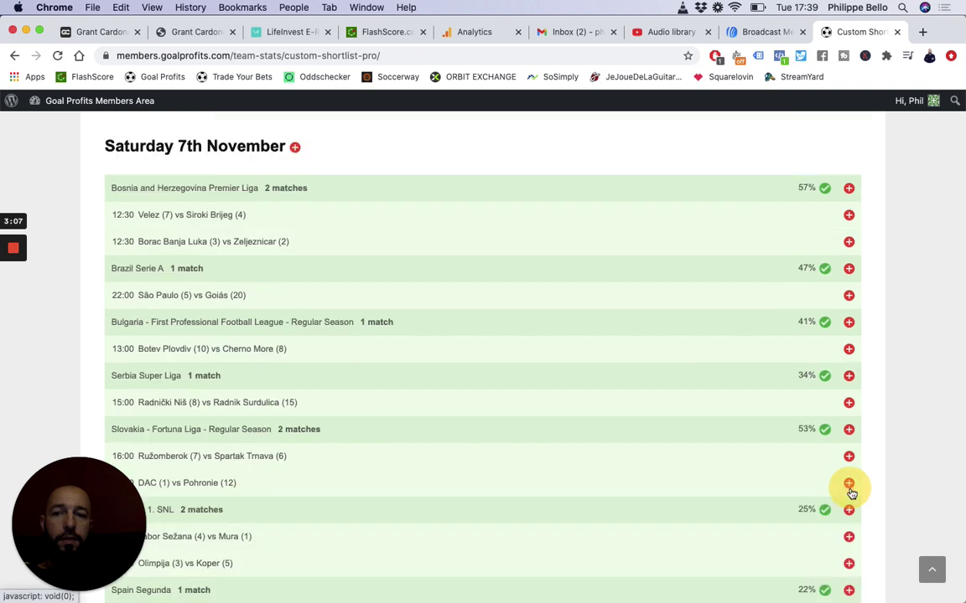
# - View Velez's home and away score history from the Velez vs Siroki Brijeg fixture, then collapse the fixture
pyautogui.scroll(-2, 331, 434)
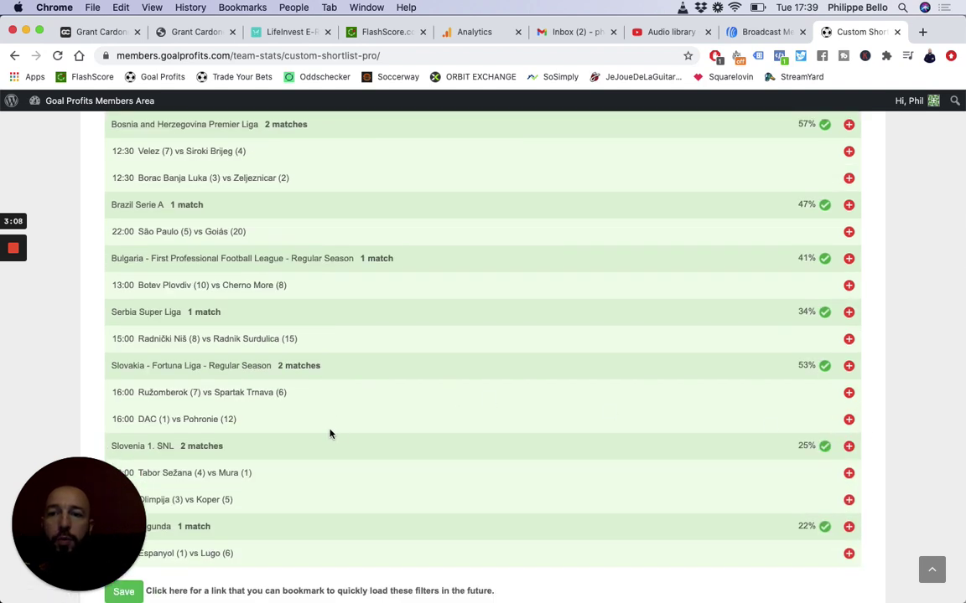
pyautogui.scroll(1, 330, 434)
pyautogui.scroll(1, 211, 263)
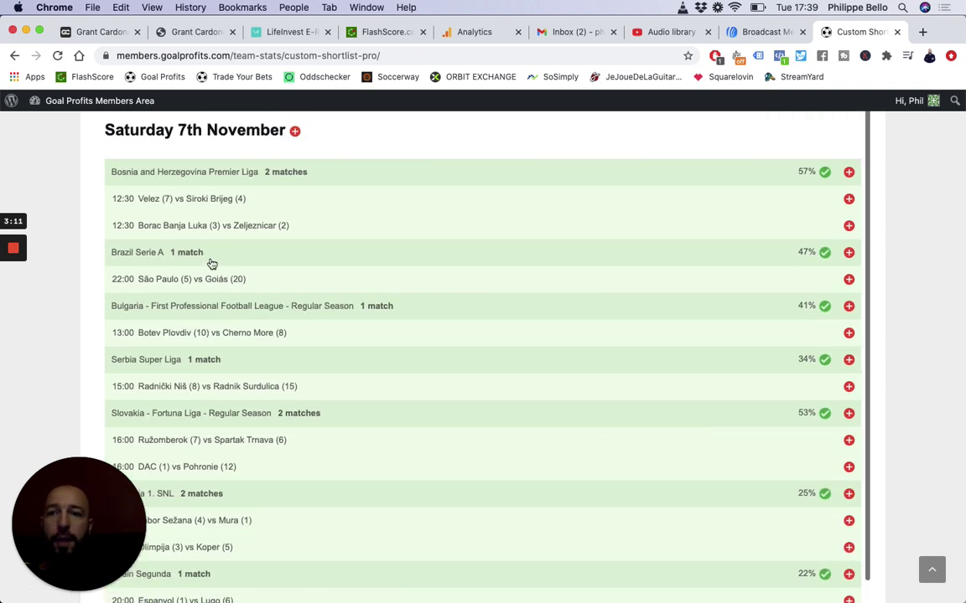
pyautogui.click(157, 204)
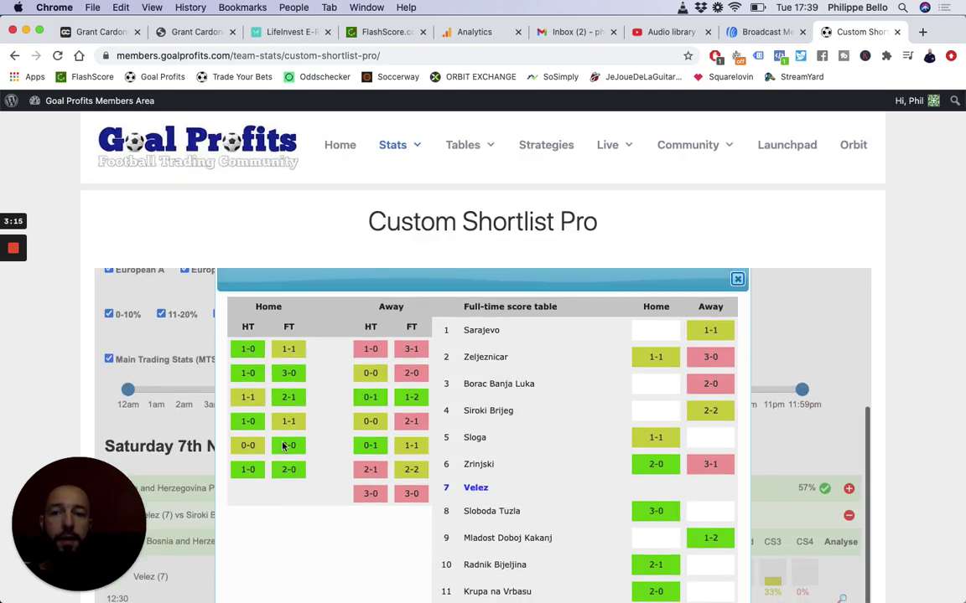
pyautogui.click(737, 278)
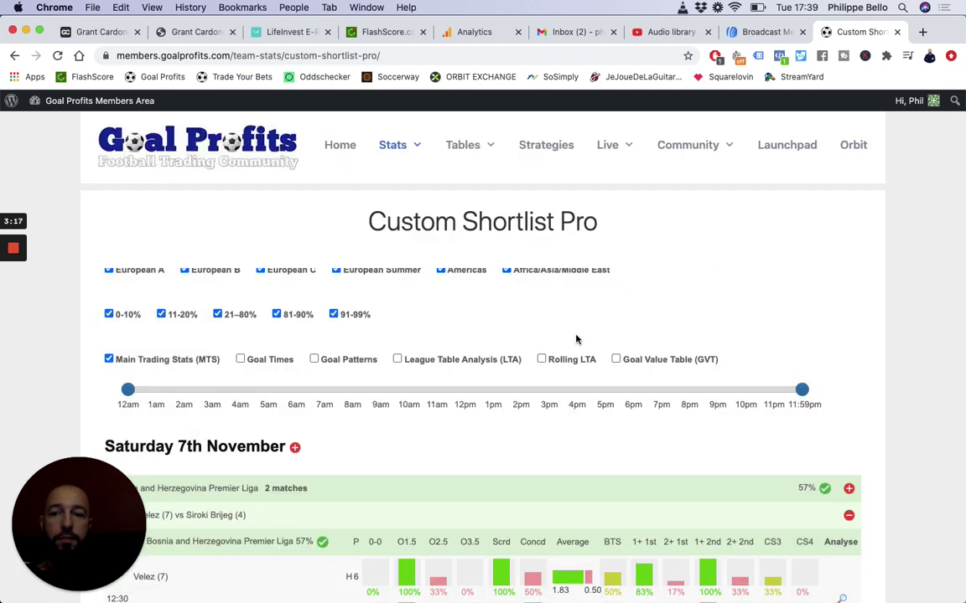
pyautogui.scroll(-3, 576, 339)
pyautogui.click(847, 342)
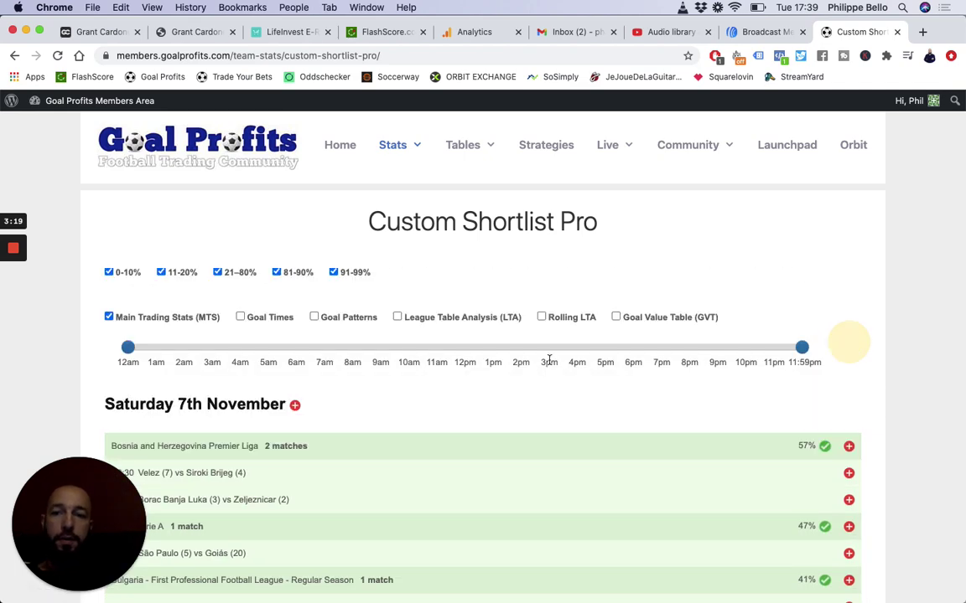
# - Expand the São Paulo vs Goiás fixture, review São Paulo's score history, and collapse the fixture again
pyautogui.scroll(-5, 549, 359)
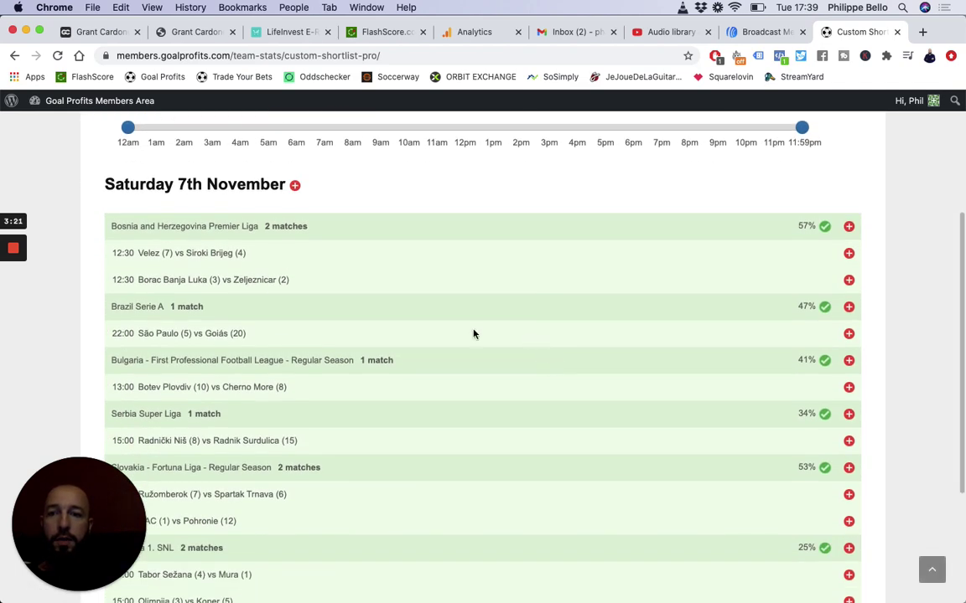
pyautogui.click(849, 335)
pyautogui.click(145, 362)
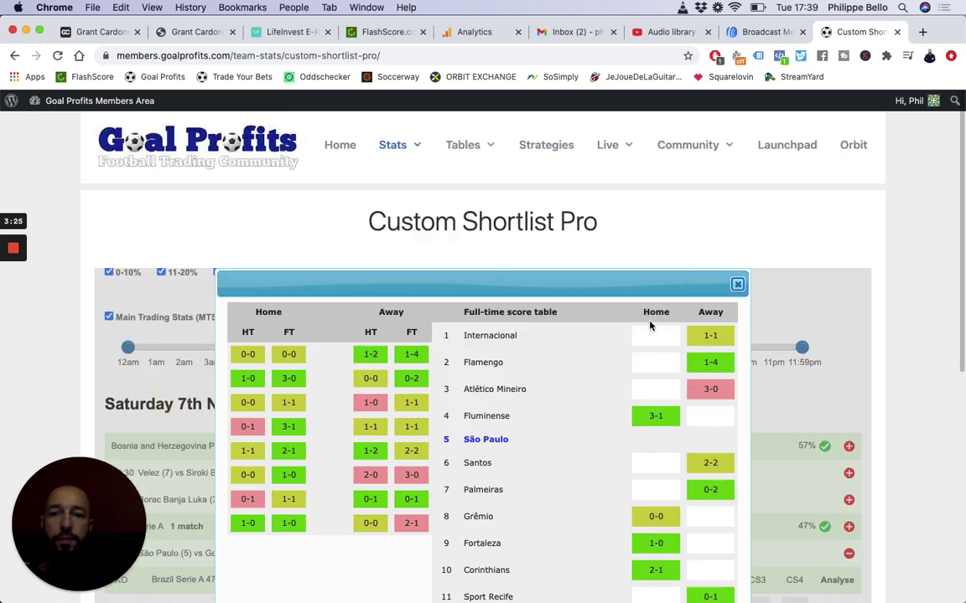
pyautogui.click(737, 284)
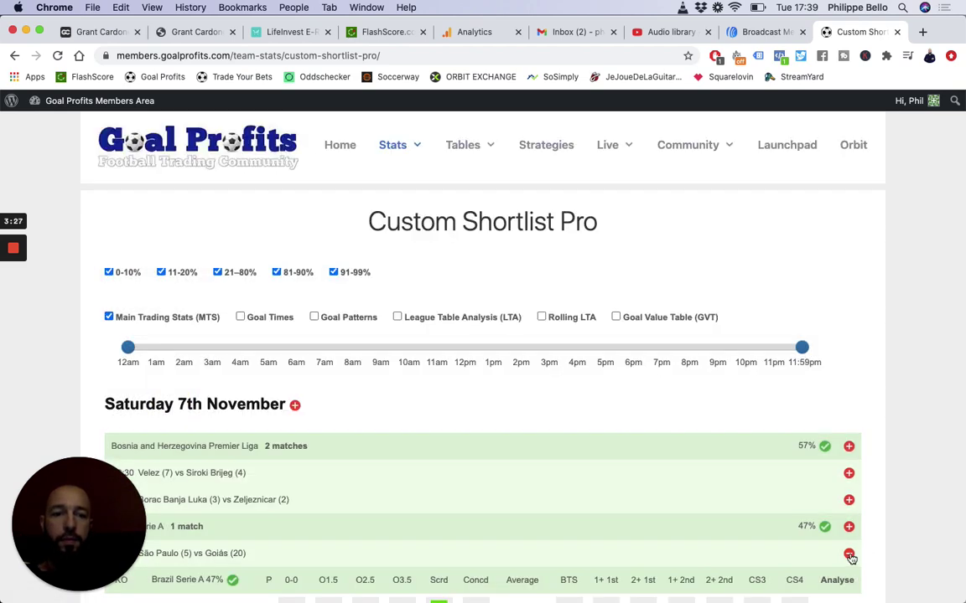
pyautogui.click(849, 555)
# - Change the lost-match condition to apply to the away team instead of the home team and submit the Saturday search
pyautogui.scroll(-5, 694, 424)
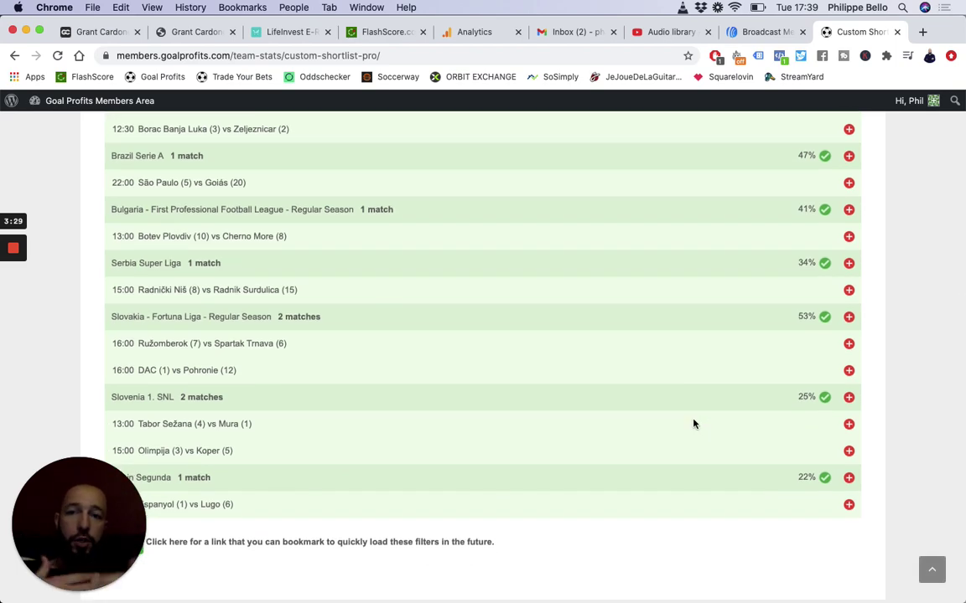
pyautogui.scroll(3, 540, 407)
pyautogui.scroll(5, 463, 335)
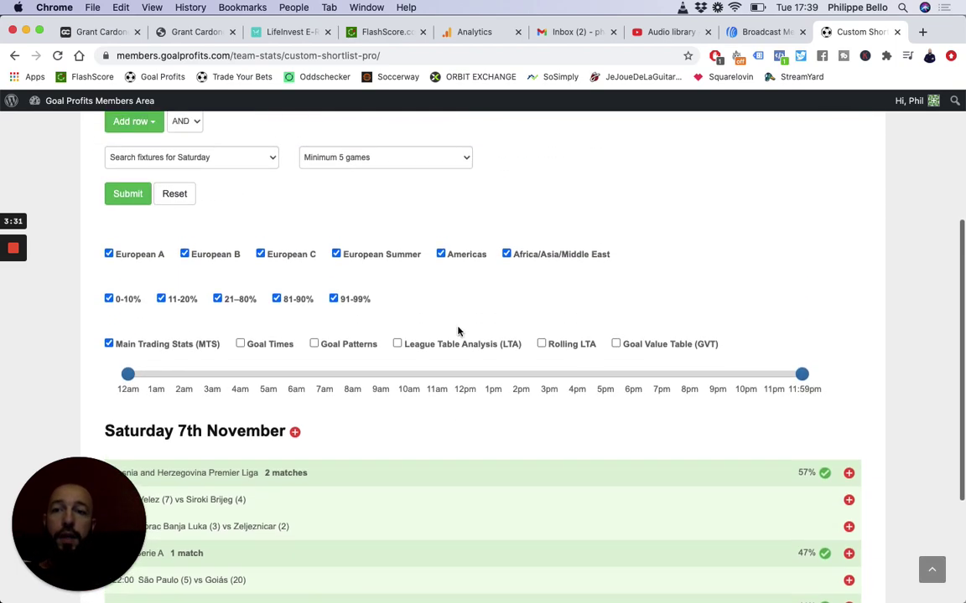
pyautogui.click(202, 208)
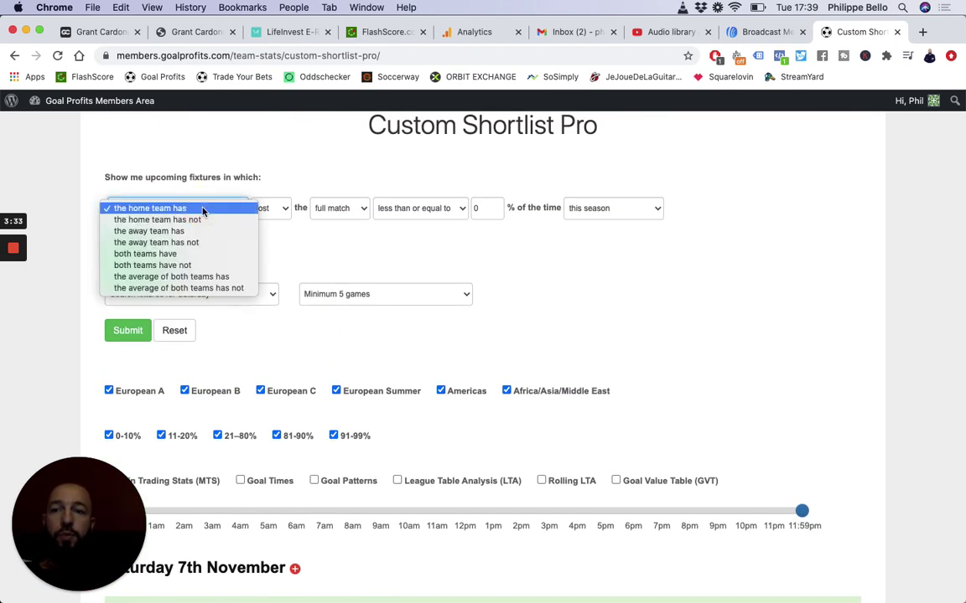
pyautogui.click(199, 233)
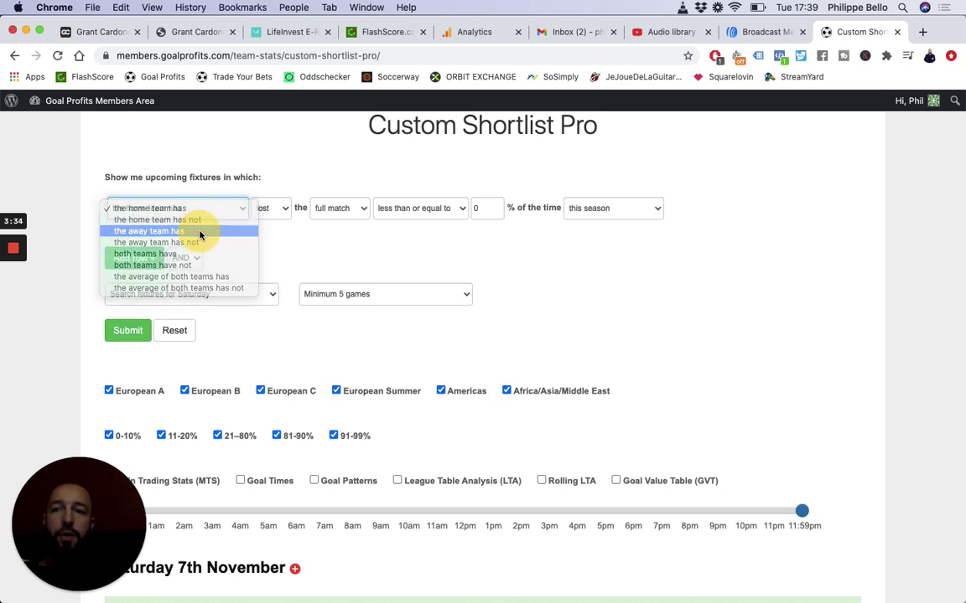
pyautogui.click(126, 330)
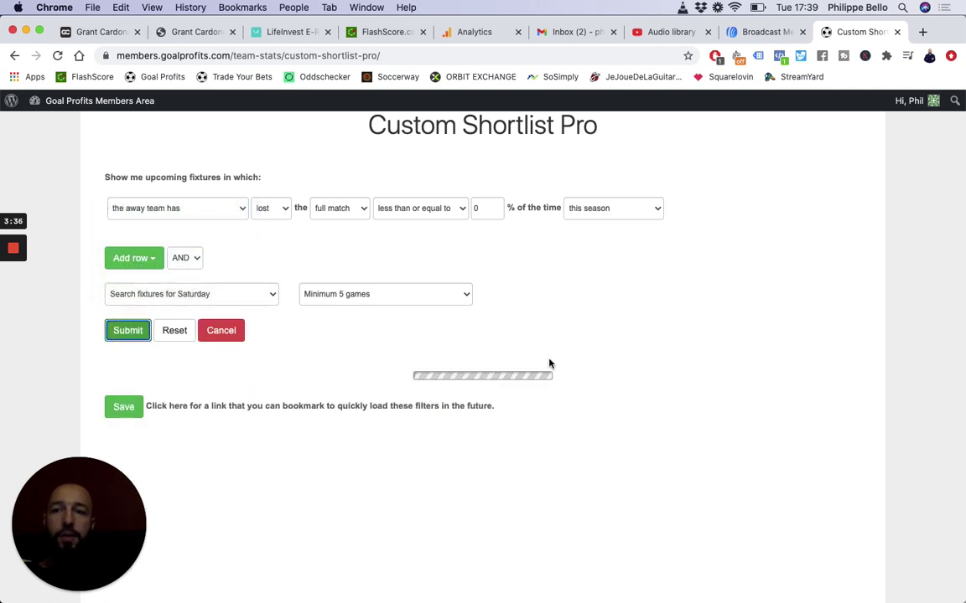
# - Expand the Tom' Tomsk vs Orenburg fixture, review Orenburg's home and away score history, and collapse the fixture again
pyautogui.scroll(-4, 549, 363)
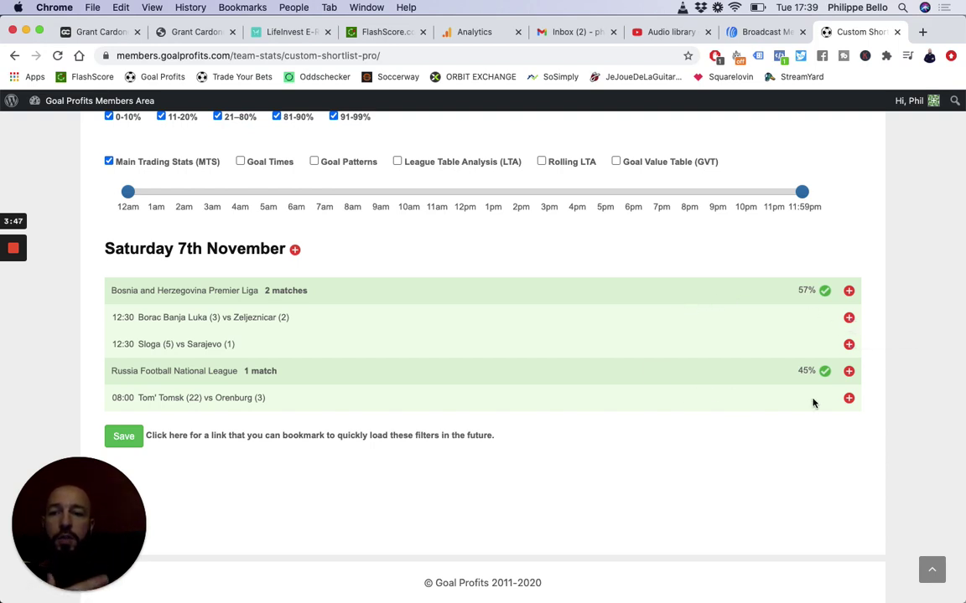
pyautogui.click(849, 399)
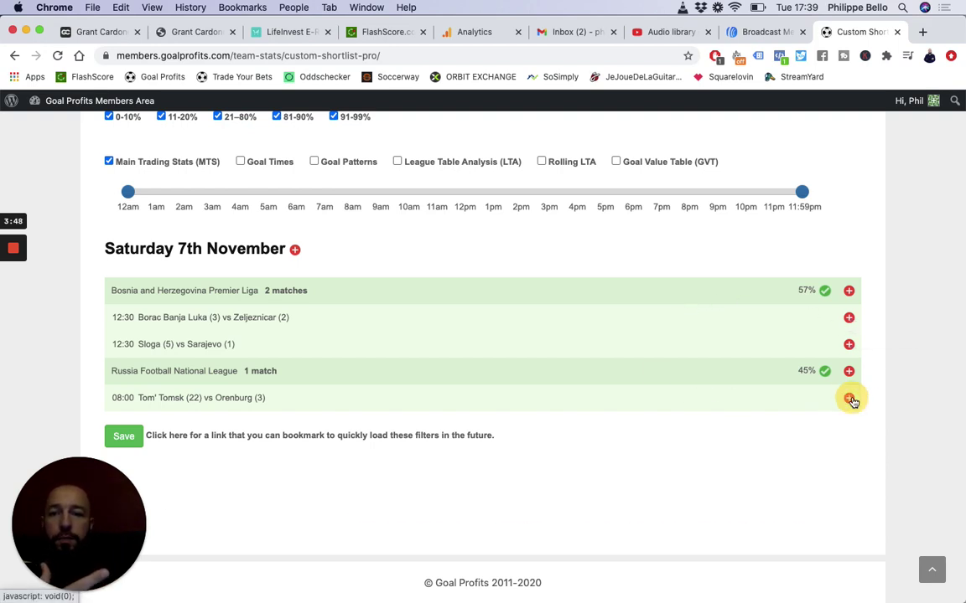
pyautogui.scroll(-2, 269, 415)
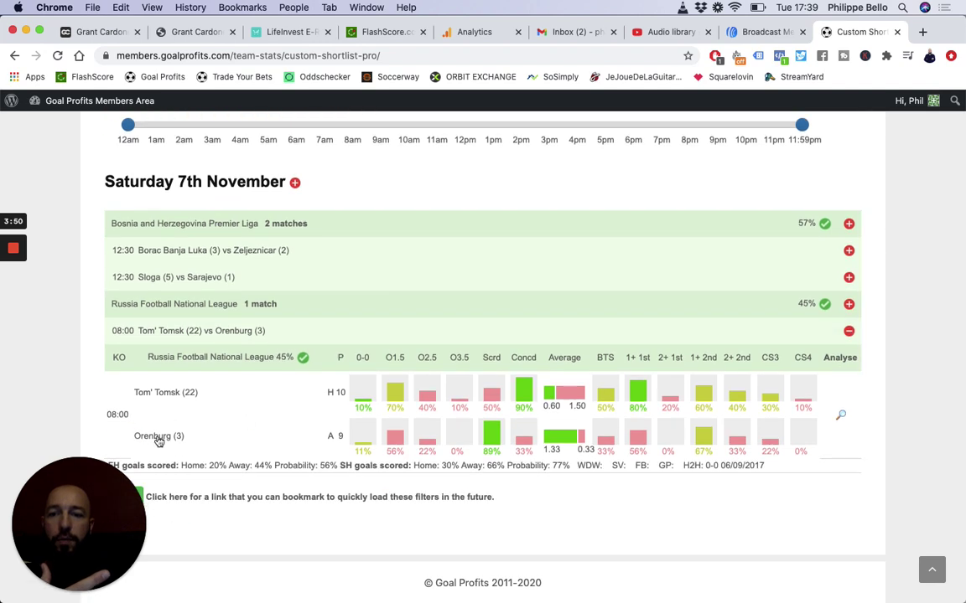
pyautogui.click(157, 441)
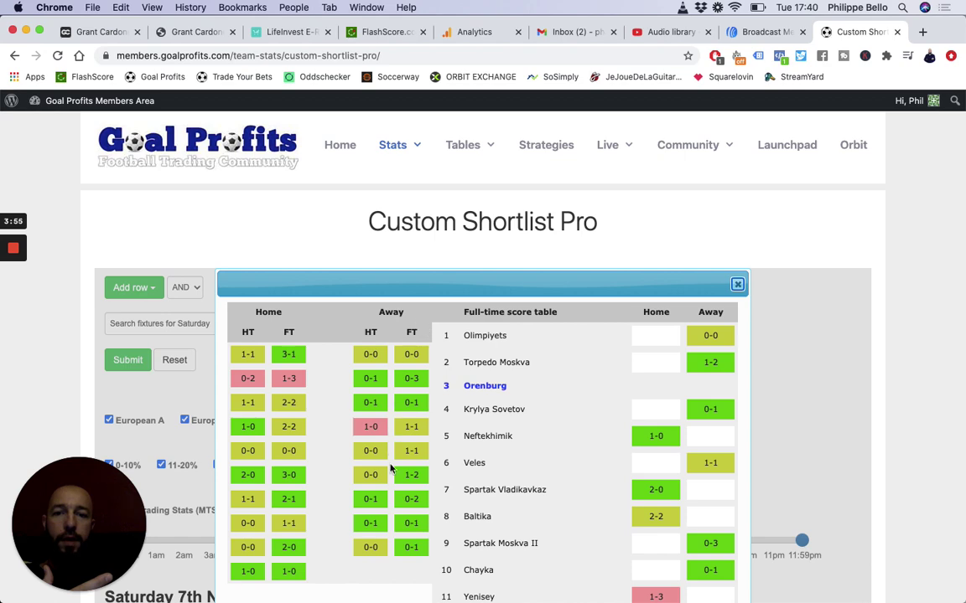
pyautogui.click(737, 287)
pyautogui.scroll(-5, 754, 309)
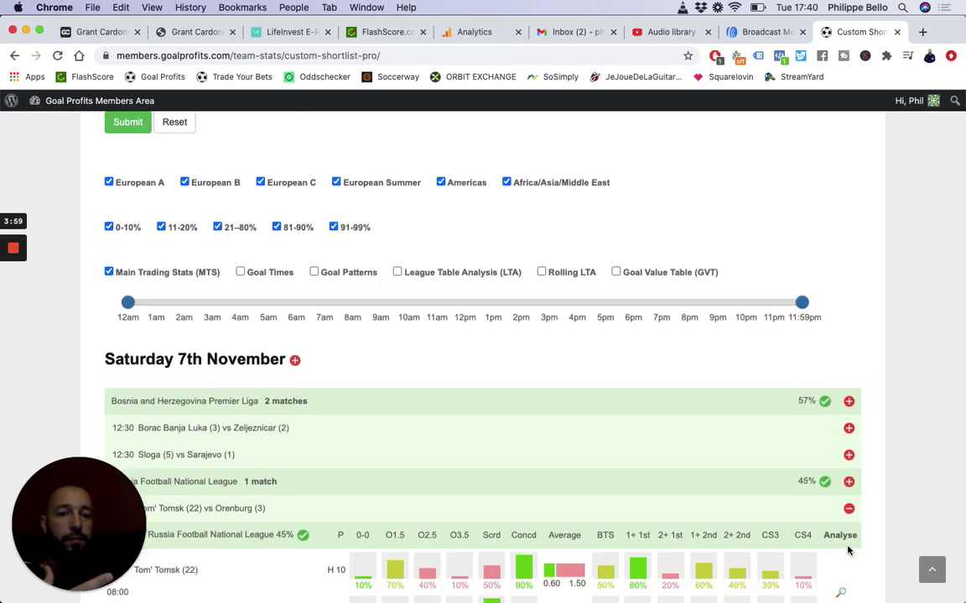
pyautogui.click(848, 508)
# - Reset the current filters and add a Goals Scored/Conceded row to the empty filter
pyautogui.scroll(4, 532, 460)
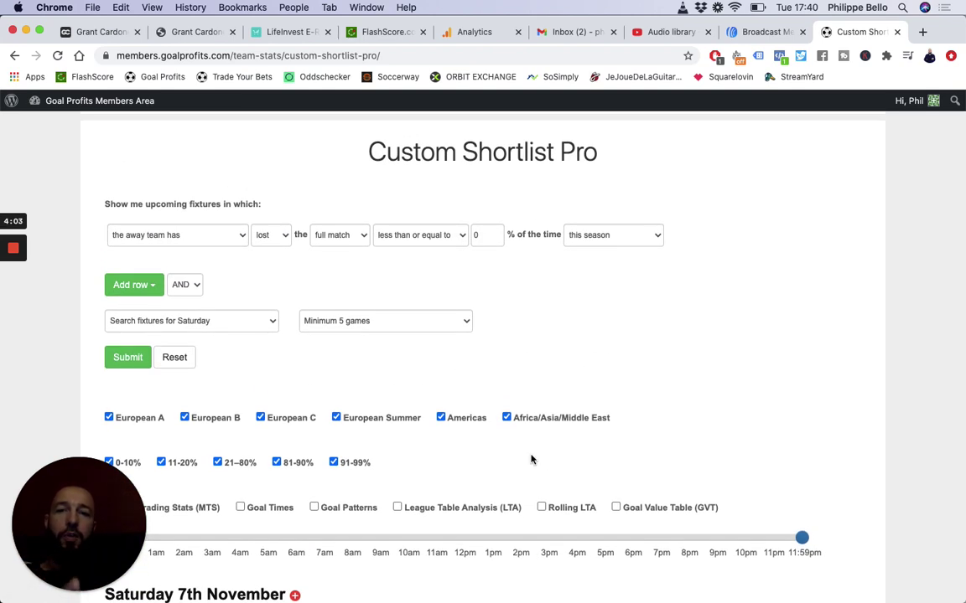
pyautogui.click(187, 361)
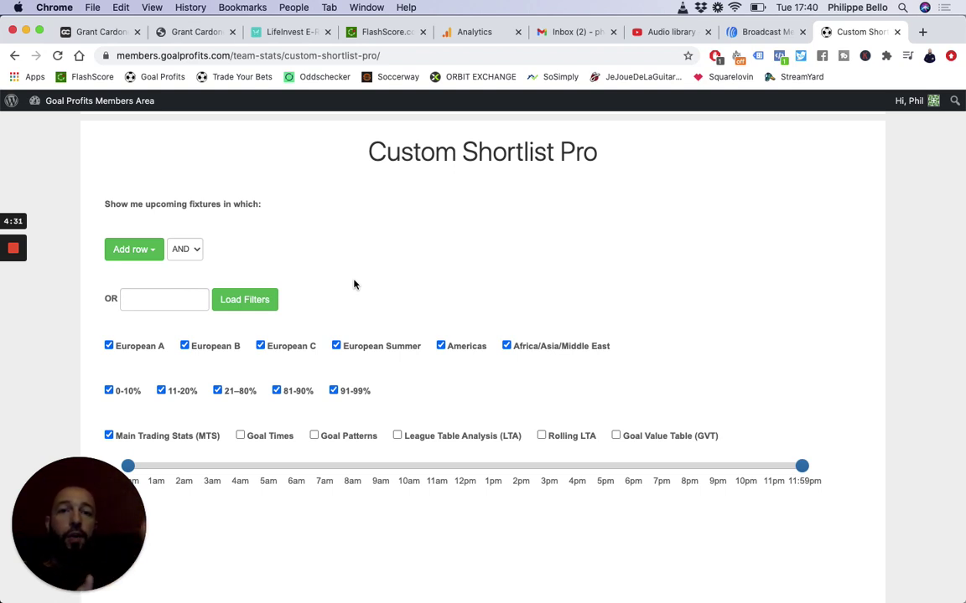
pyautogui.click(134, 251)
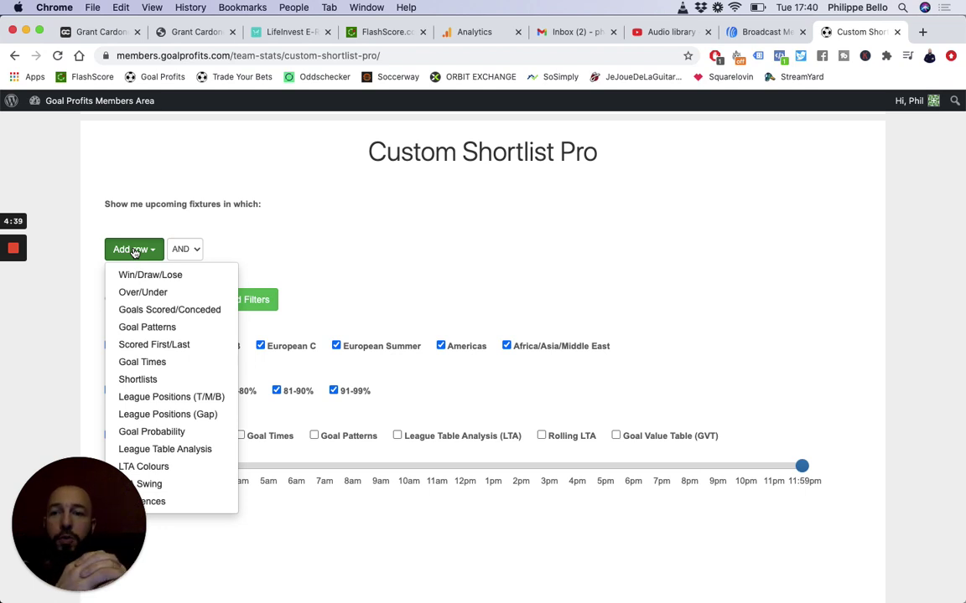
pyautogui.scroll(-3, 160, 293)
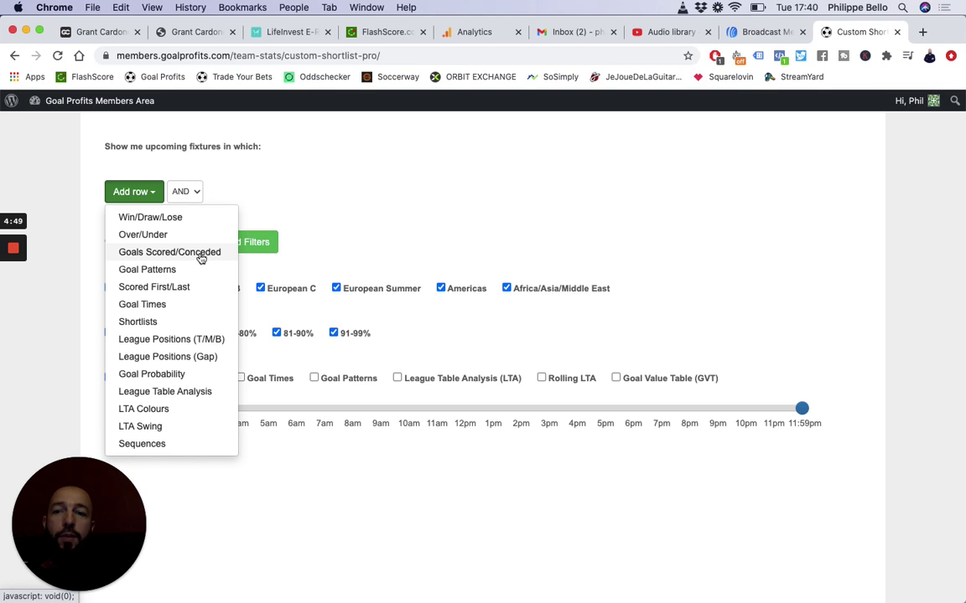
pyautogui.click(177, 256)
pyautogui.scroll(1, 287, 254)
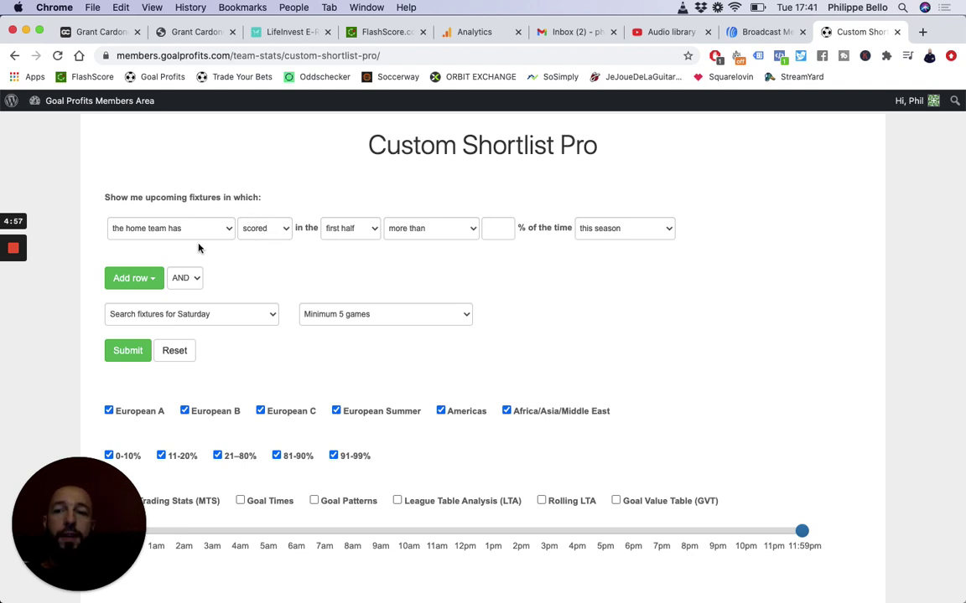
# - Set the home team's scored condition to full match, more than or equal to 80% of the time, and submit the search
pyautogui.click(343, 230)
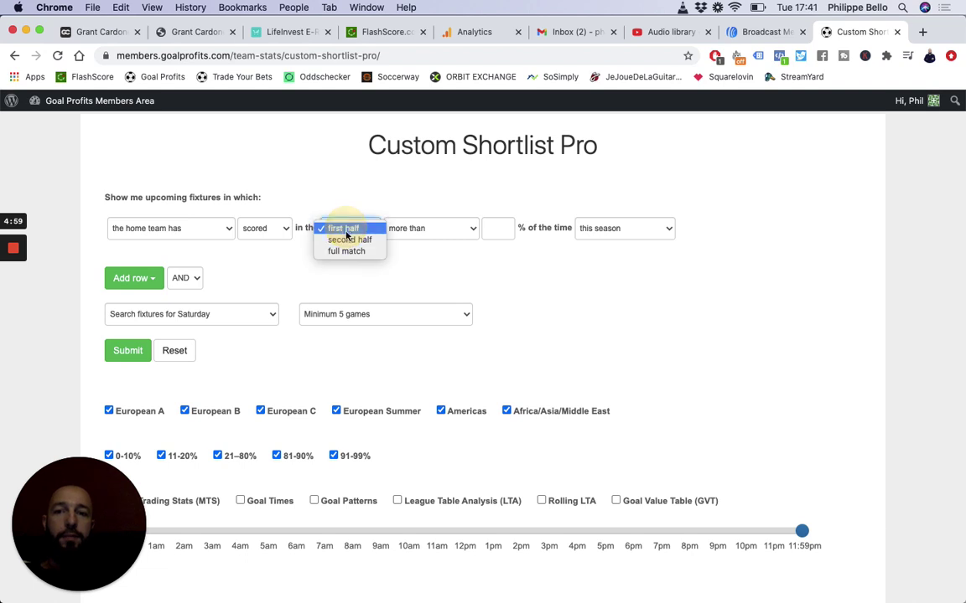
pyautogui.click(350, 249)
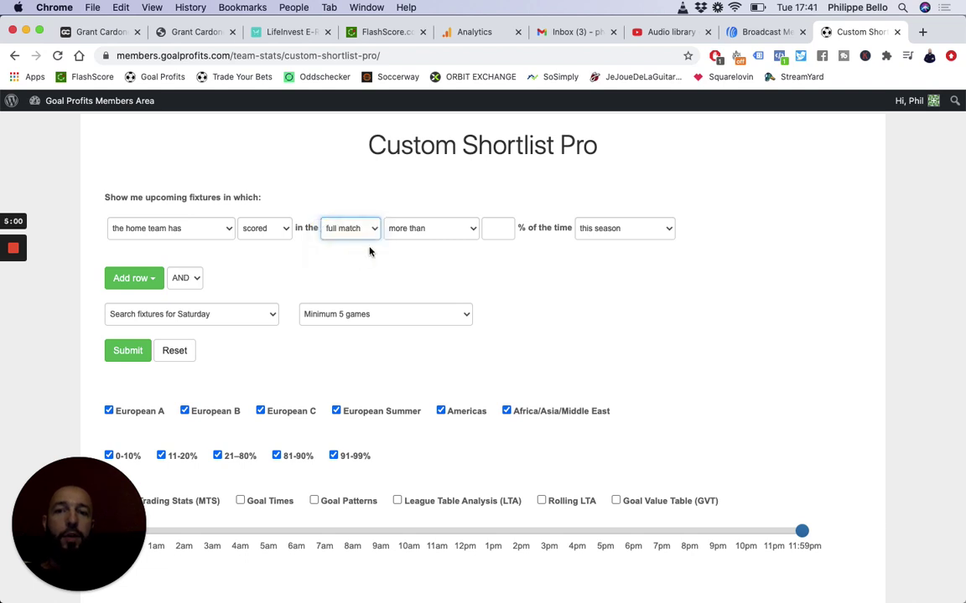
pyautogui.click(431, 234)
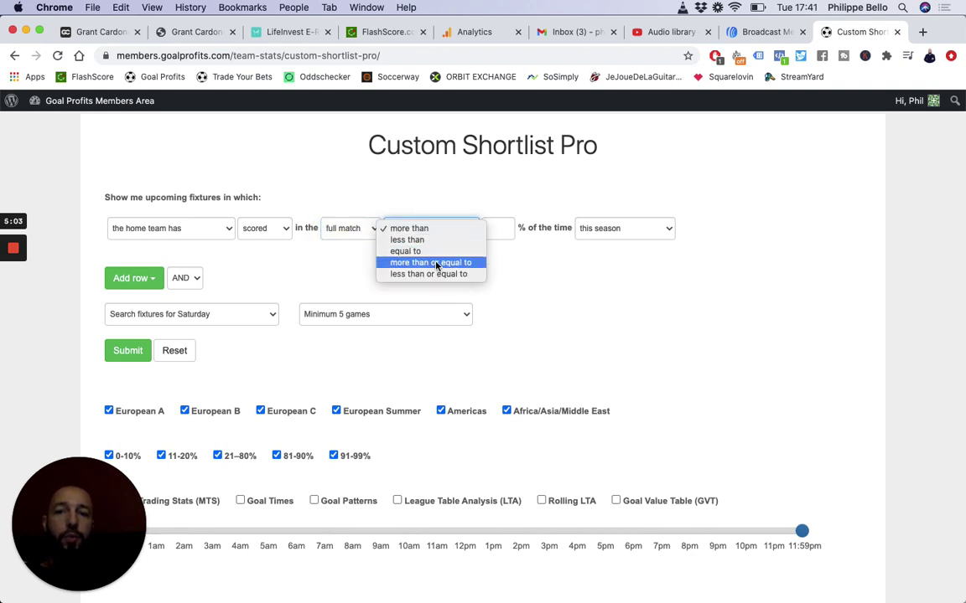
pyautogui.click(457, 259)
pyautogui.click(499, 232)
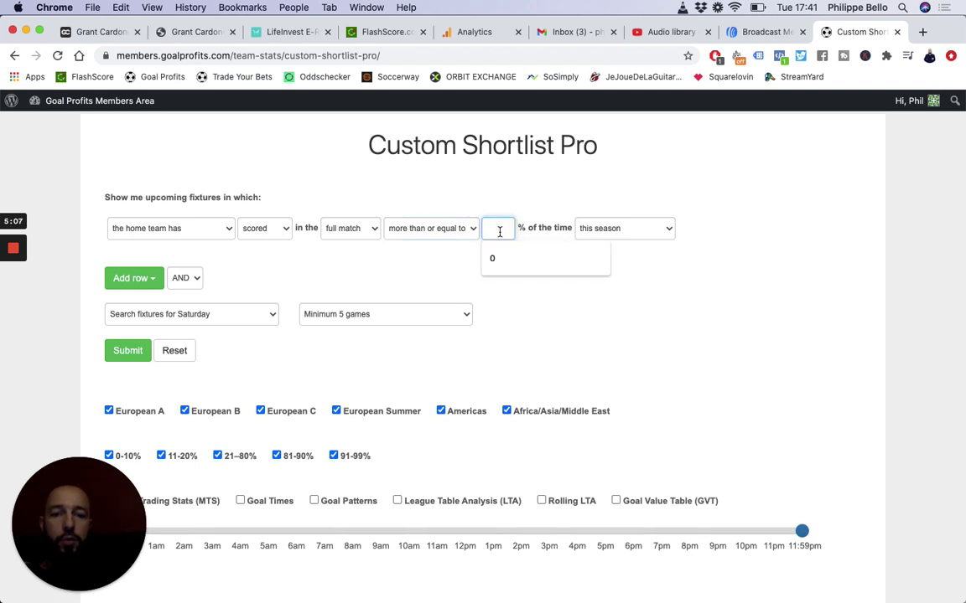
pyautogui.write('80')
pyautogui.click(561, 266)
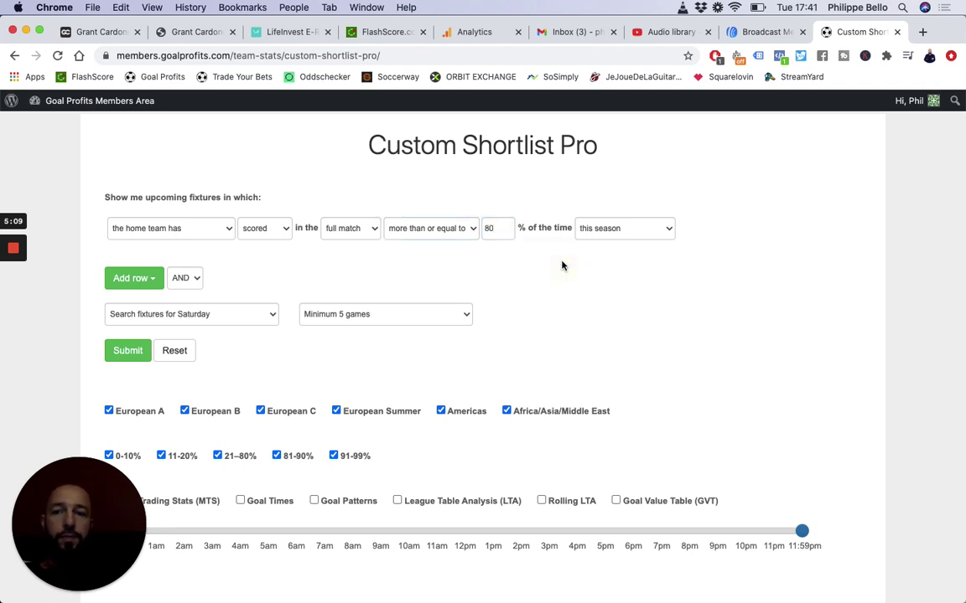
pyautogui.click(135, 350)
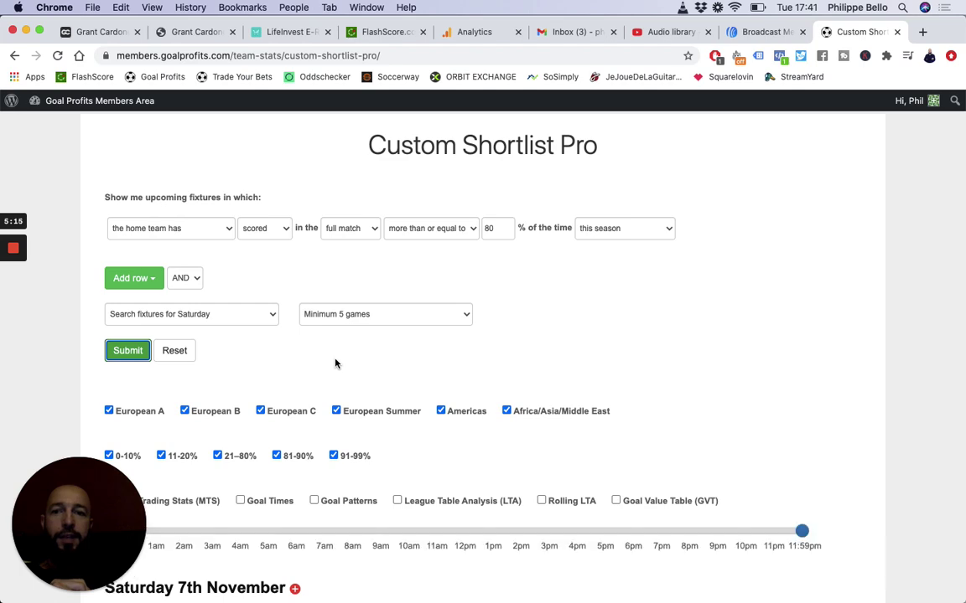
pyautogui.scroll(-3, 335, 363)
pyautogui.scroll(-7, 335, 363)
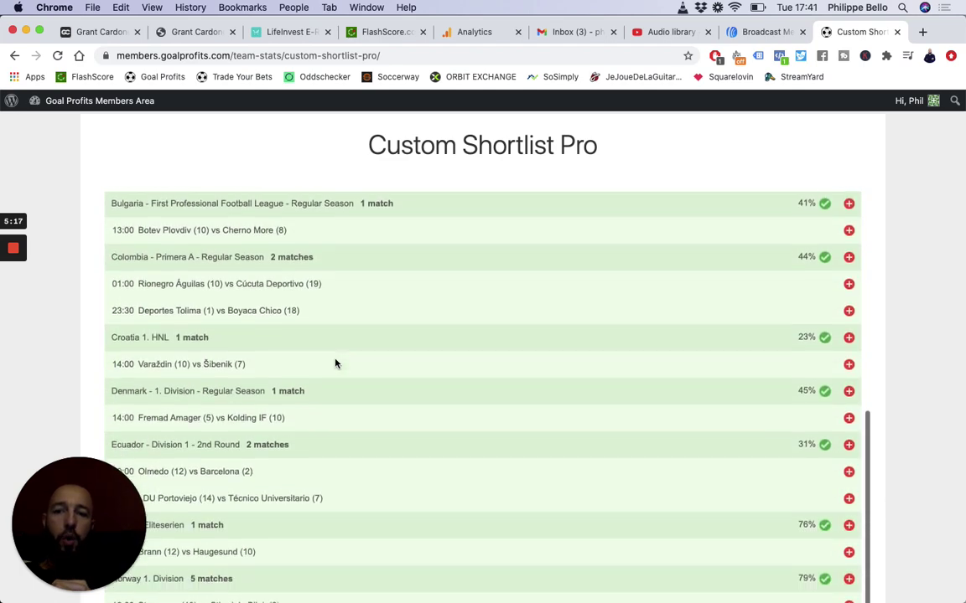
# - Add a second Goals Scored/Conceded row joined with AND and apply it to the away team
pyautogui.scroll(3, 336, 363)
pyautogui.scroll(8, 335, 363)
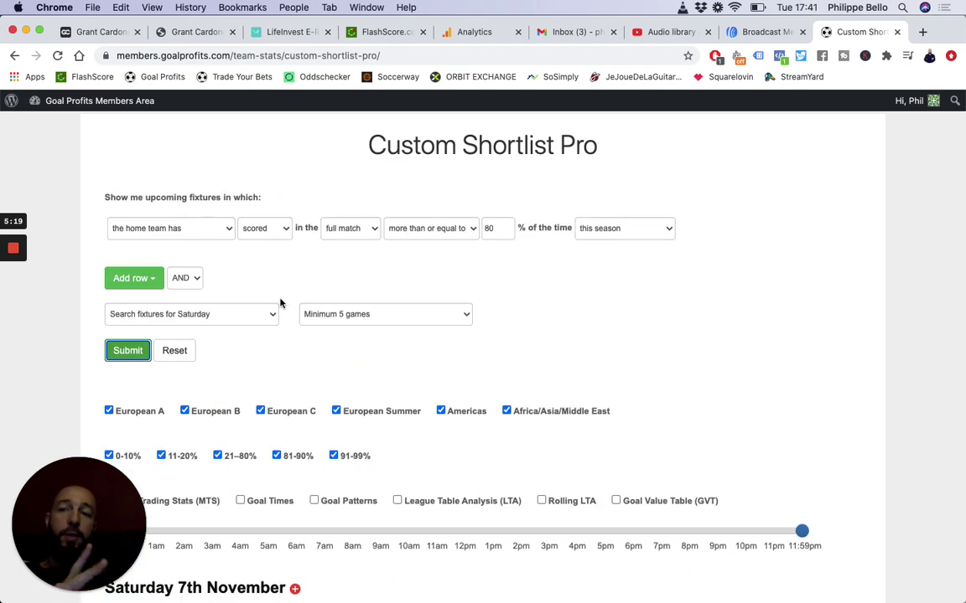
pyautogui.click(145, 281)
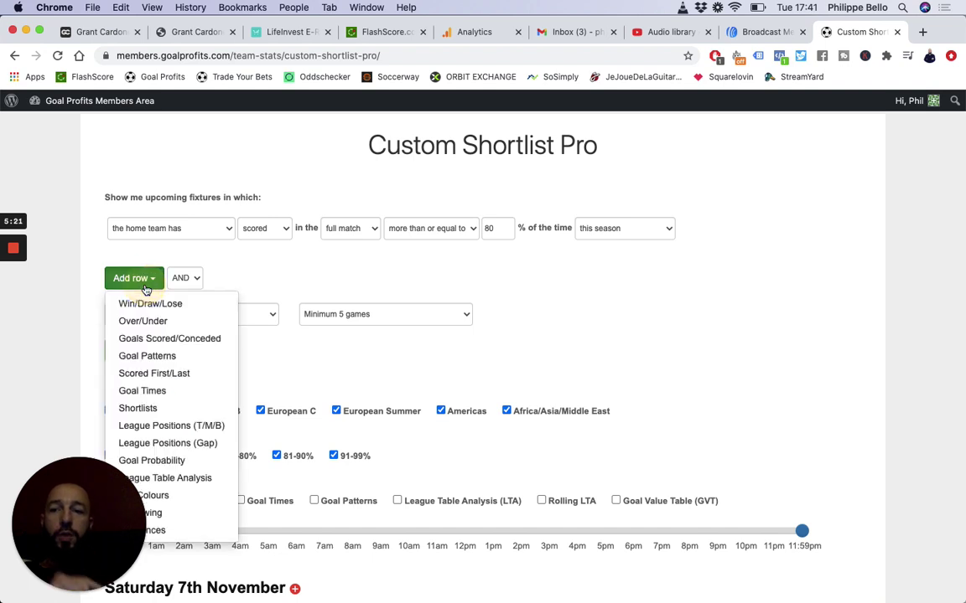
pyautogui.click(161, 339)
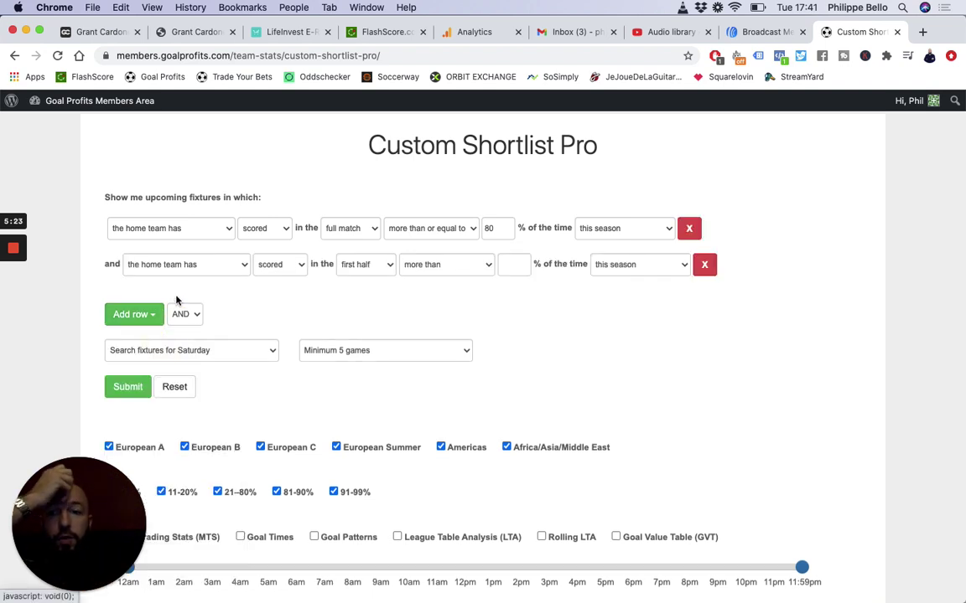
pyautogui.click(172, 263)
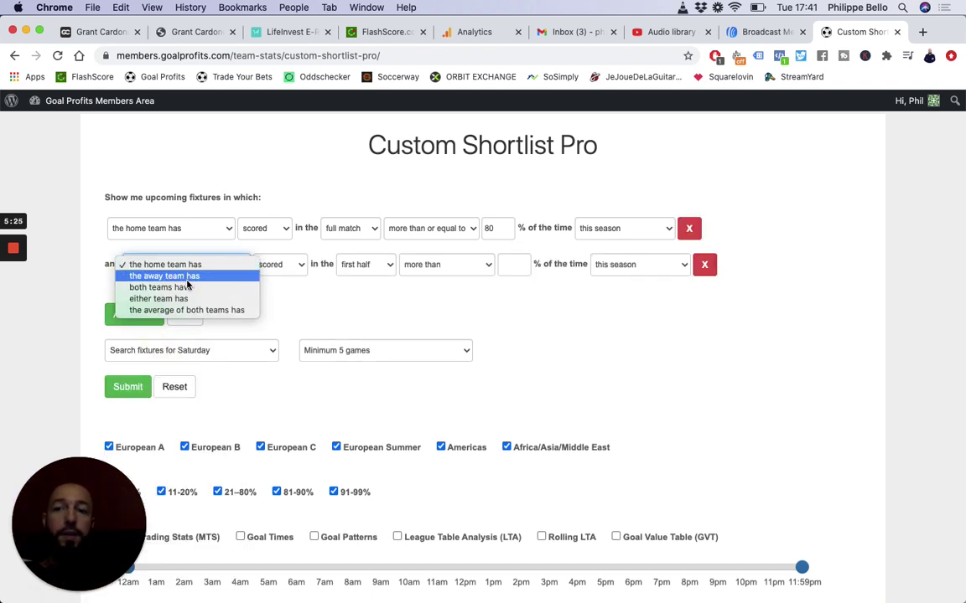
pyautogui.click(187, 278)
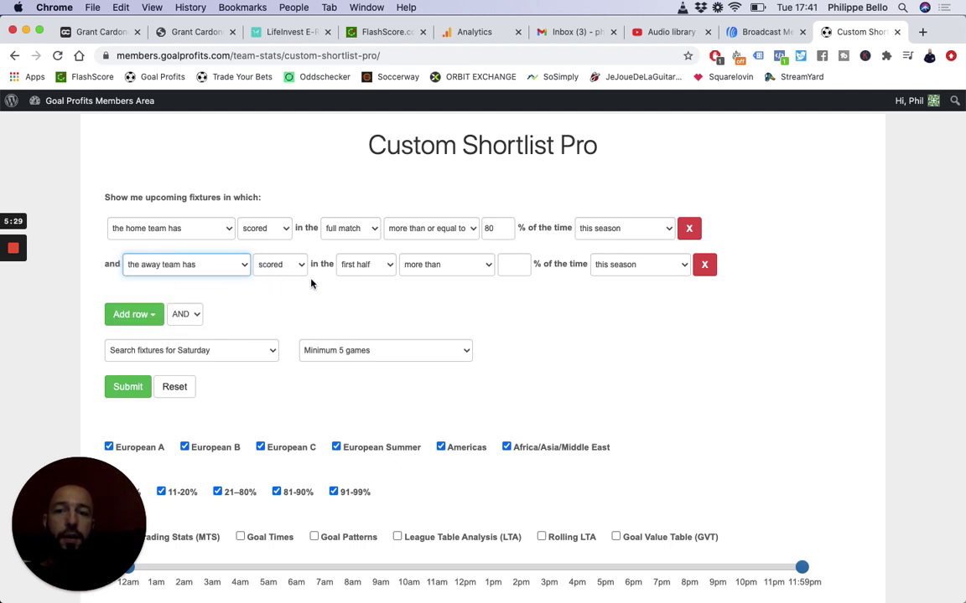
# - Set the away team's scored condition to full match, more than or equal to 80% of the time, then submit and review the shortlist
pyautogui.click(353, 268)
pyautogui.click(355, 287)
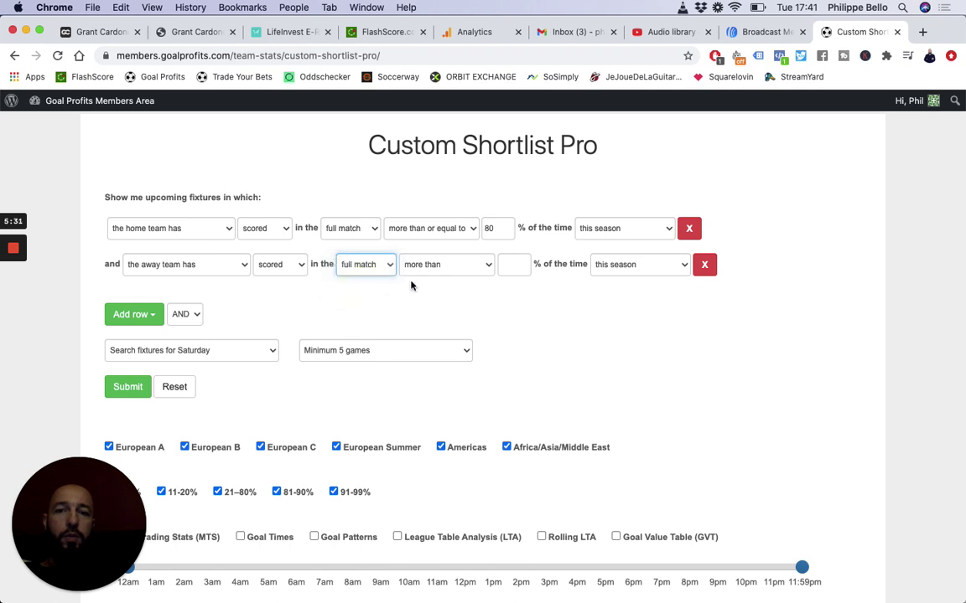
pyautogui.click(472, 266)
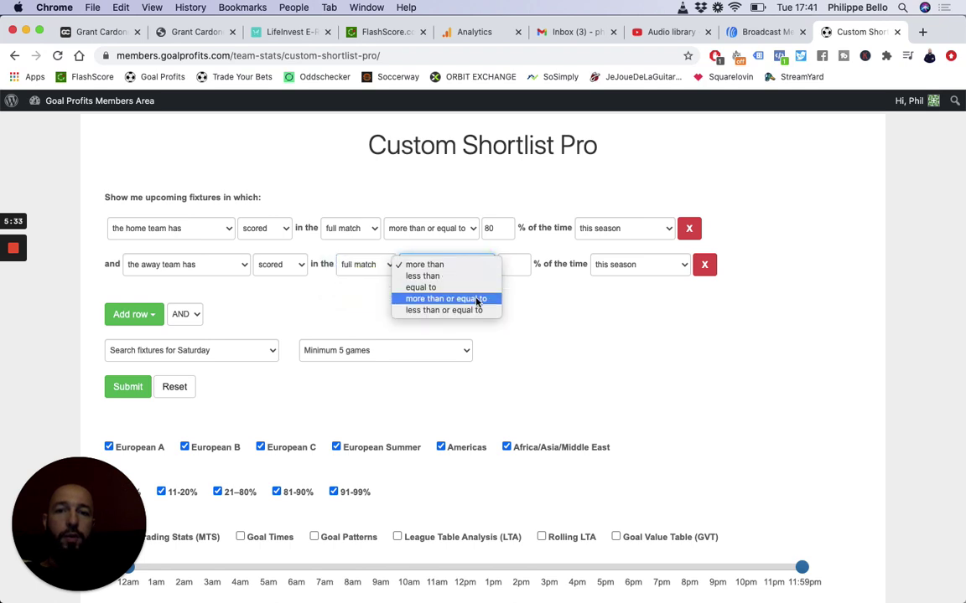
pyautogui.click(500, 286)
pyautogui.click(517, 272)
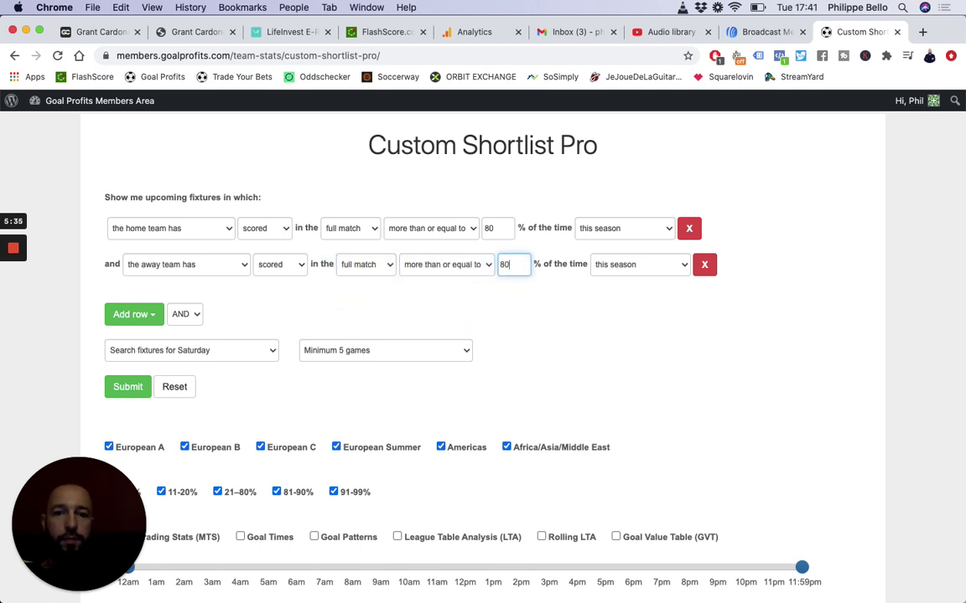
pyautogui.click(136, 388)
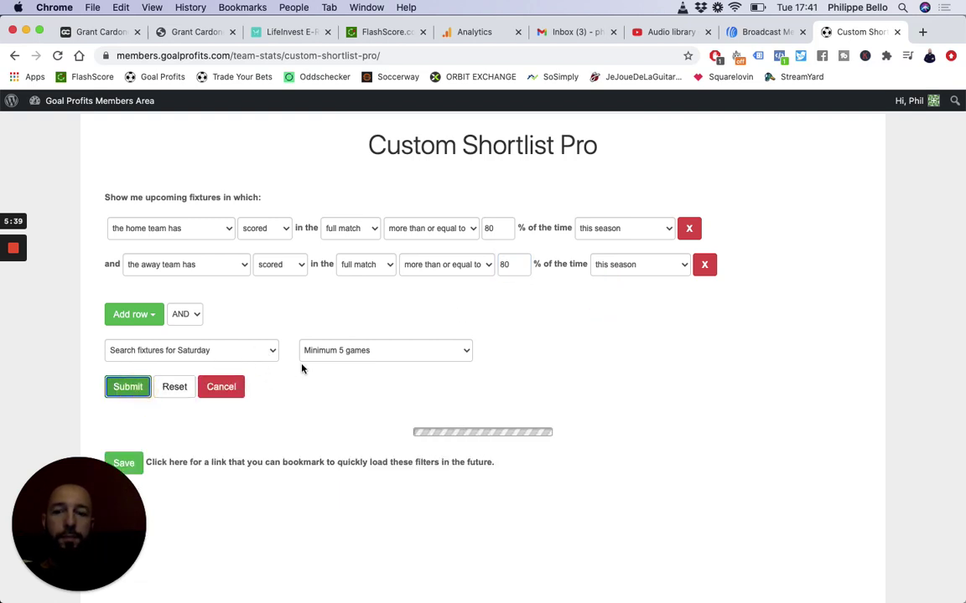
pyautogui.scroll(-5, 303, 369)
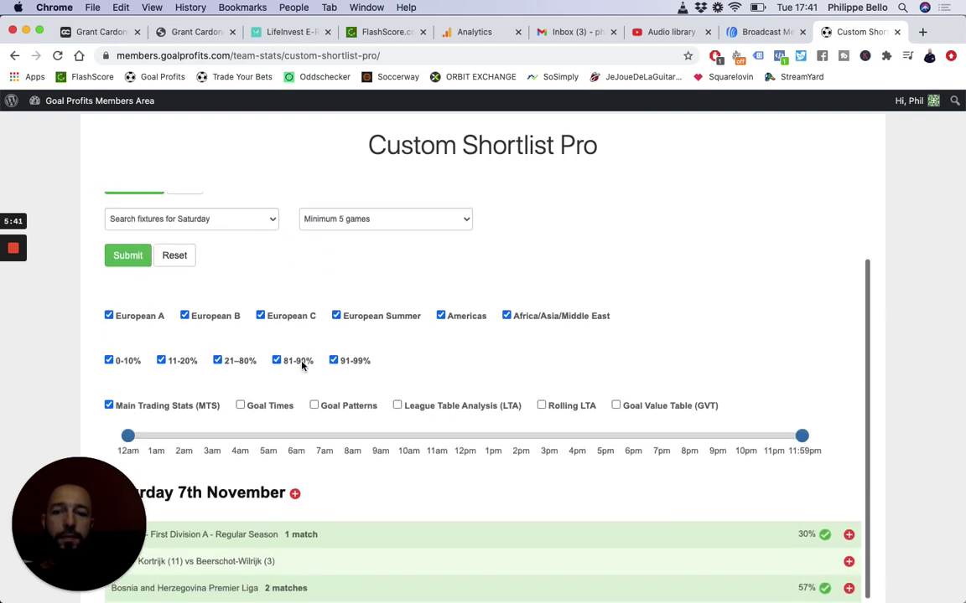
pyautogui.scroll(-6, 303, 367)
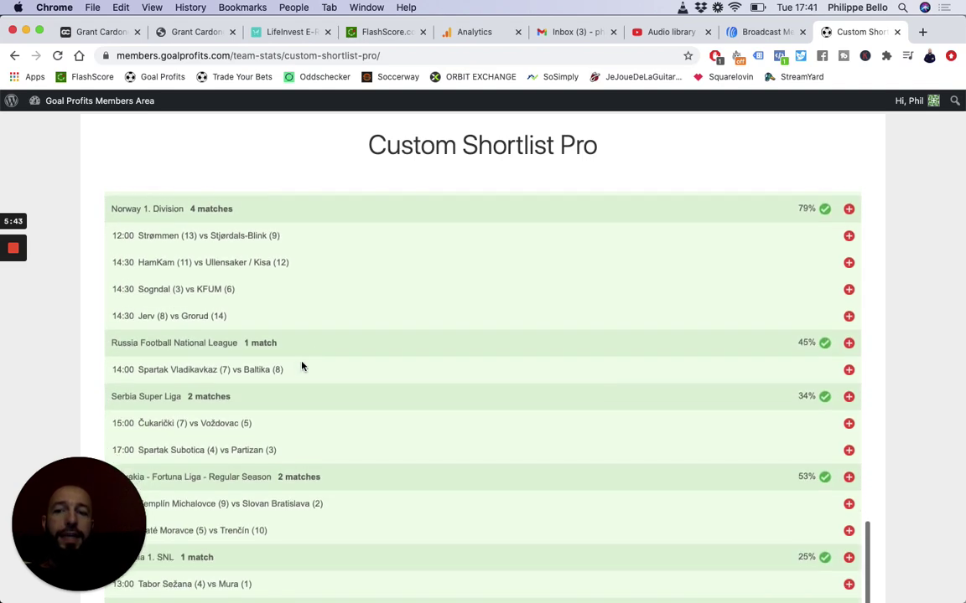
pyautogui.scroll(-2, 304, 367)
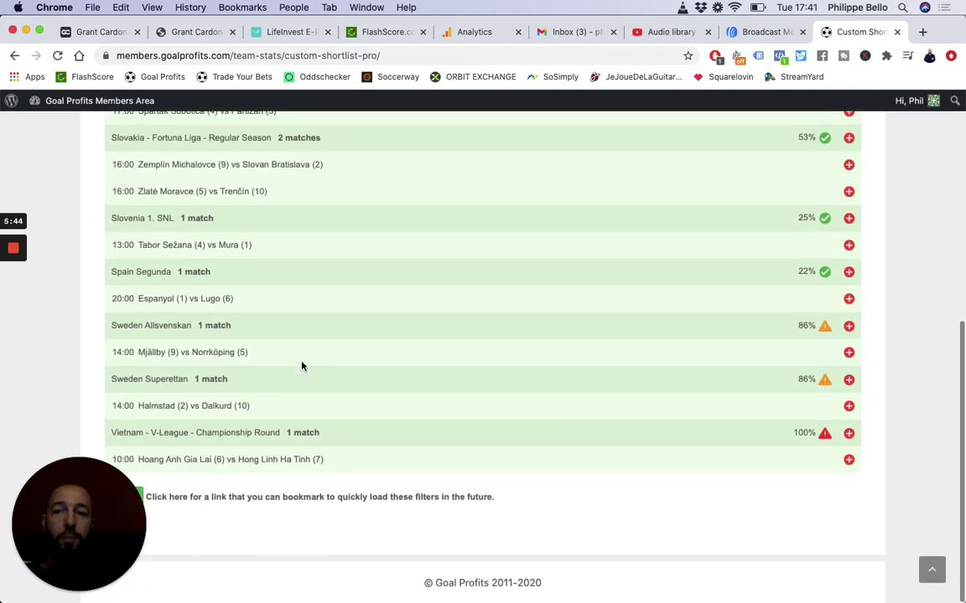
pyautogui.scroll(5, 303, 366)
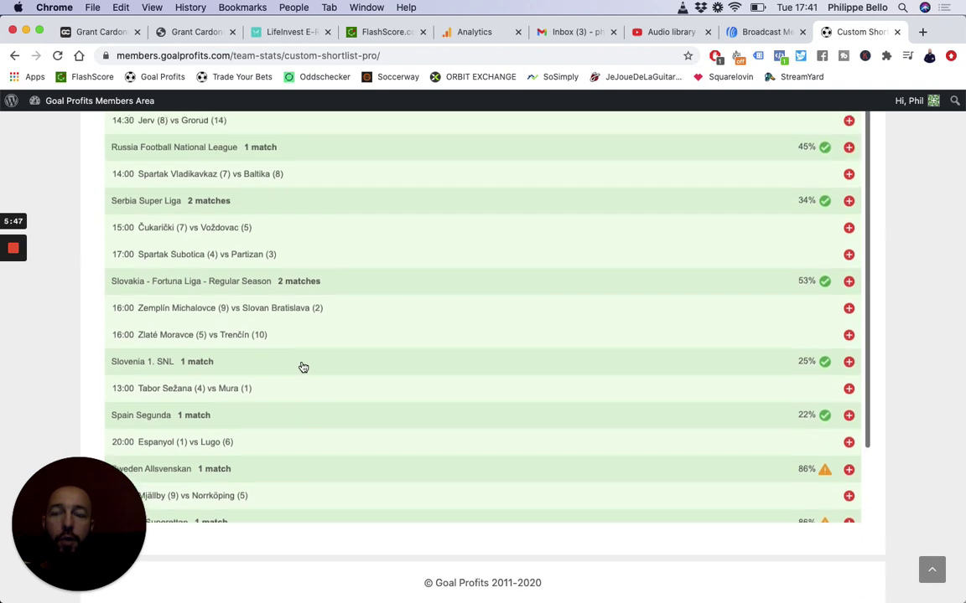
# - Expand the Kortrijk vs Beerschot-Wilrijk match stats and review Kortrijk's home and away results table
pyautogui.scroll(2, 303, 366)
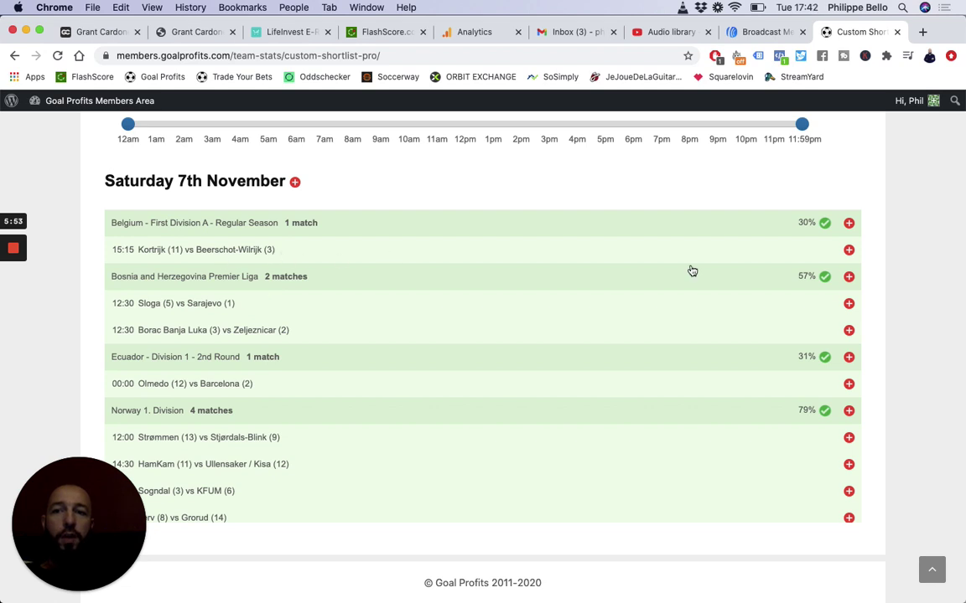
pyautogui.click(848, 250)
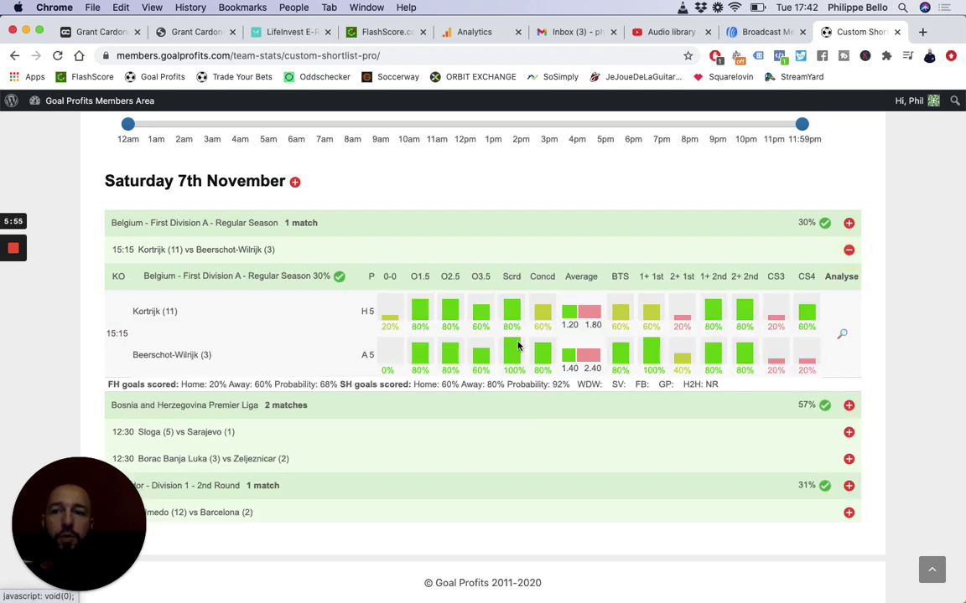
pyautogui.scroll(-1, 349, 361)
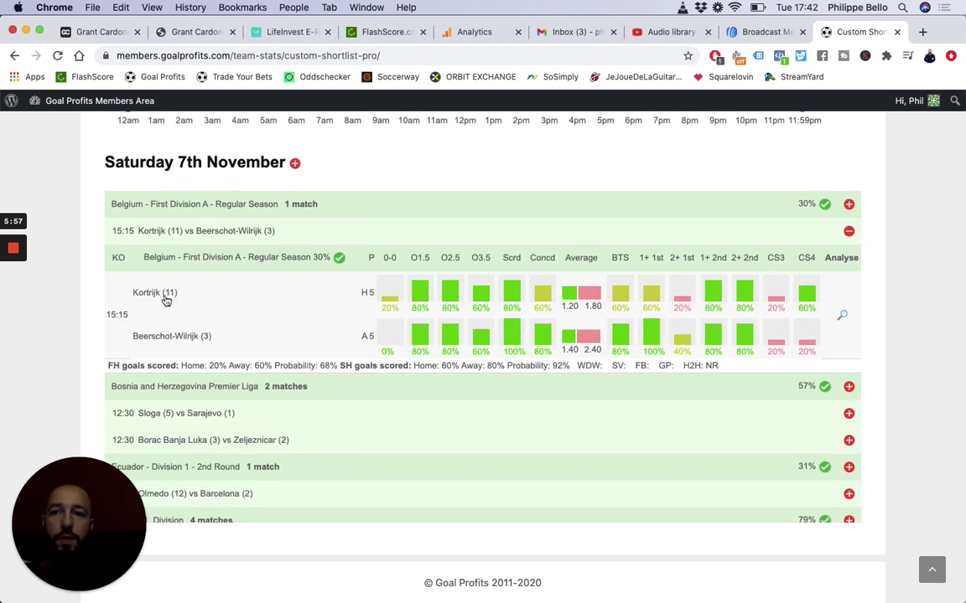
pyautogui.click(163, 296)
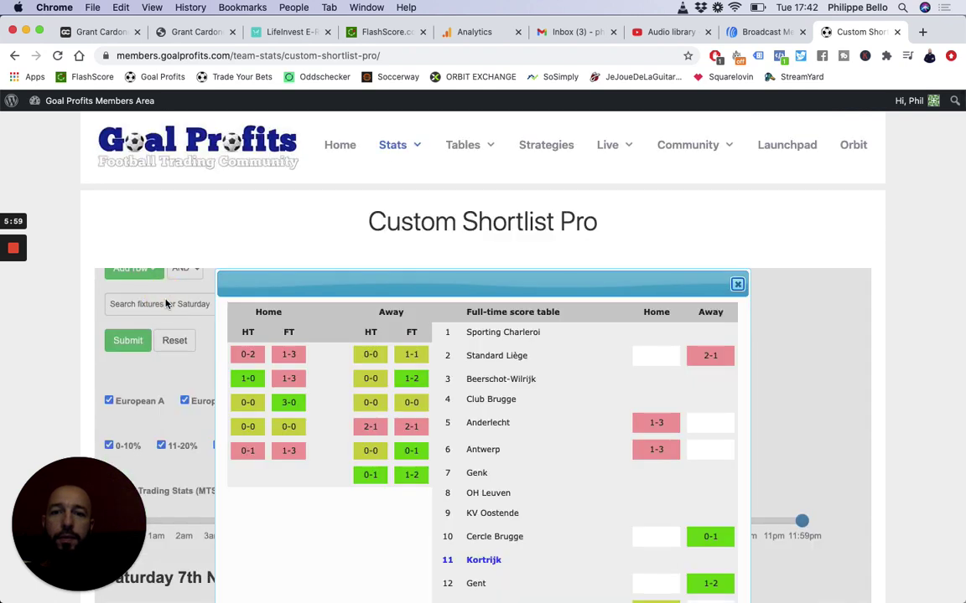
pyautogui.scroll(-2, 67, 353)
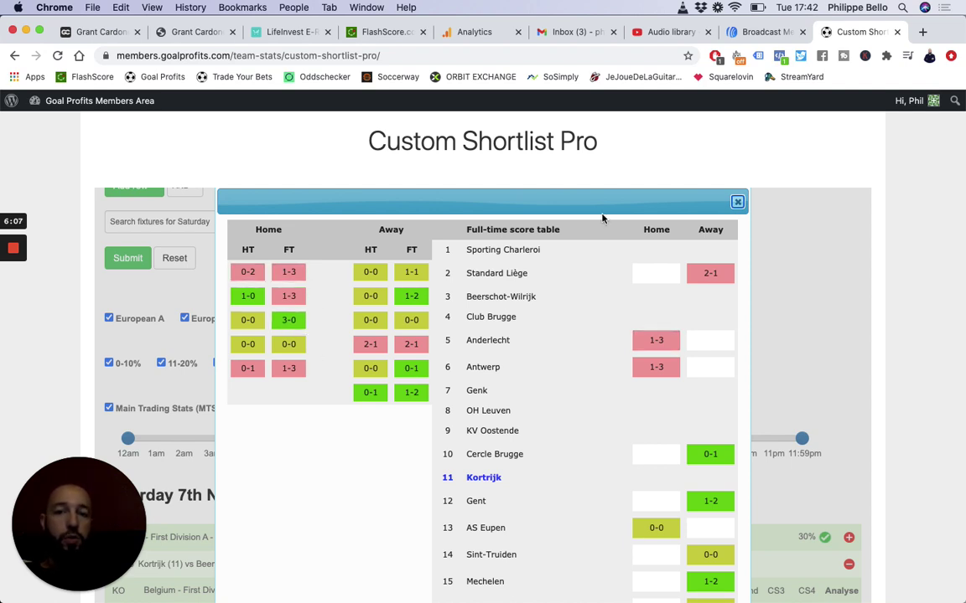
pyautogui.click(737, 202)
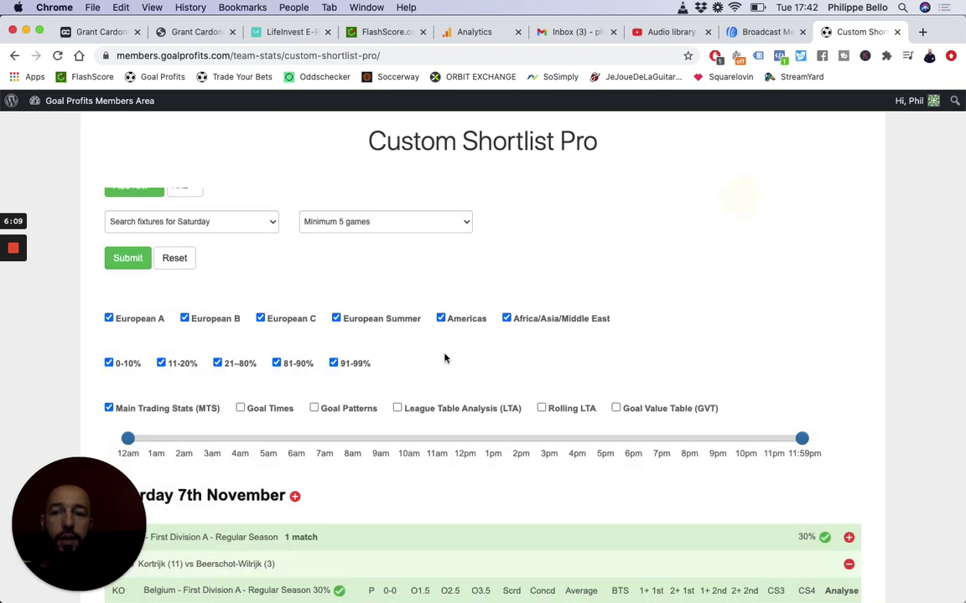
# - Review Beerschot-Wilrijk's home and away results table, then collapse the match stats
pyautogui.scroll(-5, 444, 358)
pyautogui.click(196, 443)
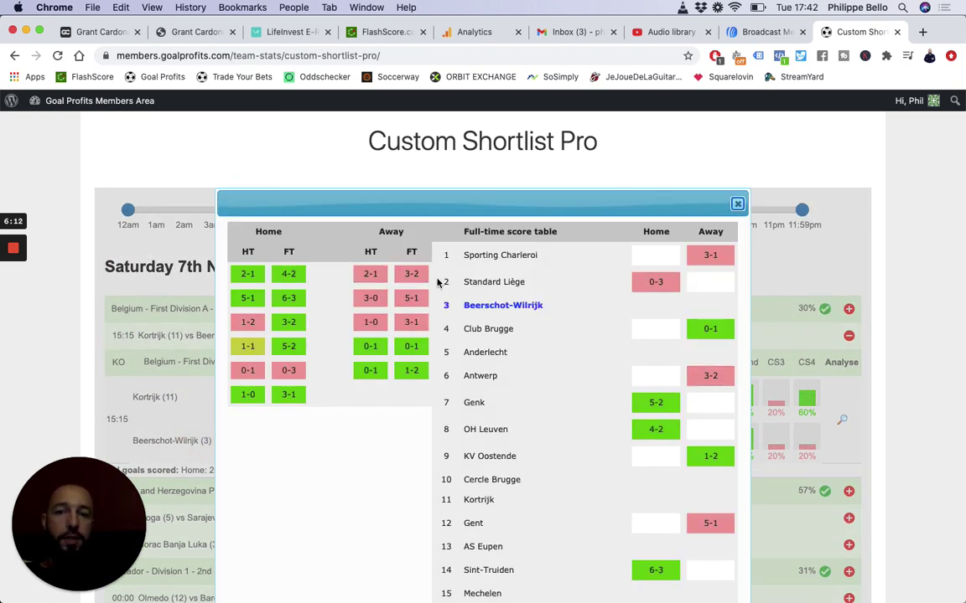
pyautogui.click(736, 205)
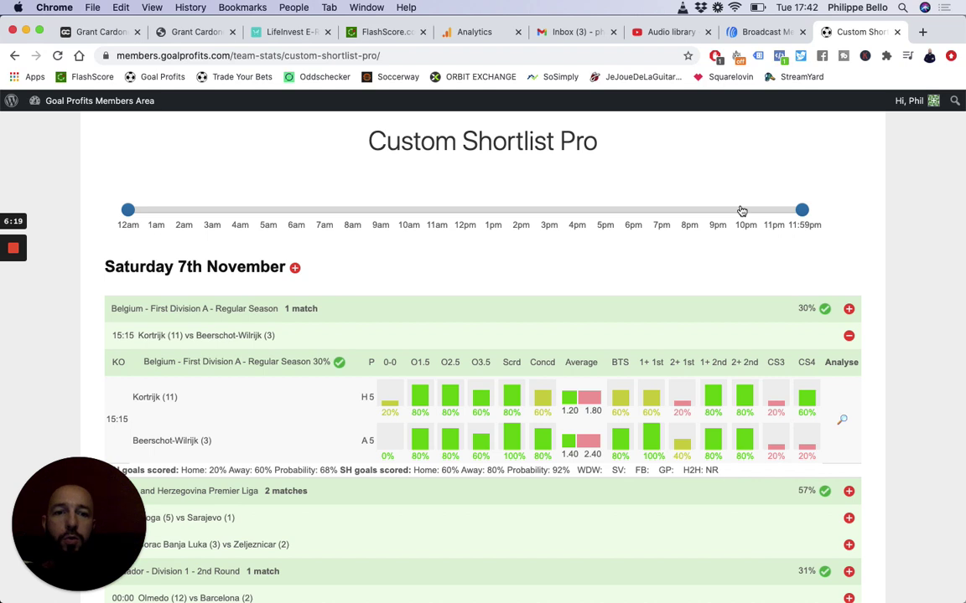
pyautogui.click(849, 337)
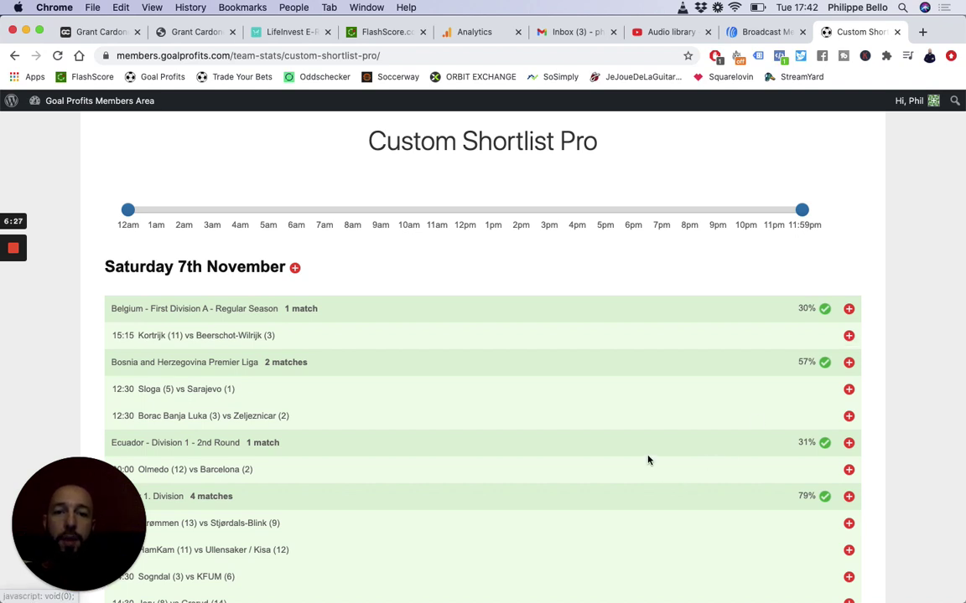
# - Expand the Mjällby vs Norrköping stats in Sweden Allsvenskan and review Mjällby's past results
pyautogui.scroll(-5, 647, 460)
pyautogui.scroll(-4, 649, 462)
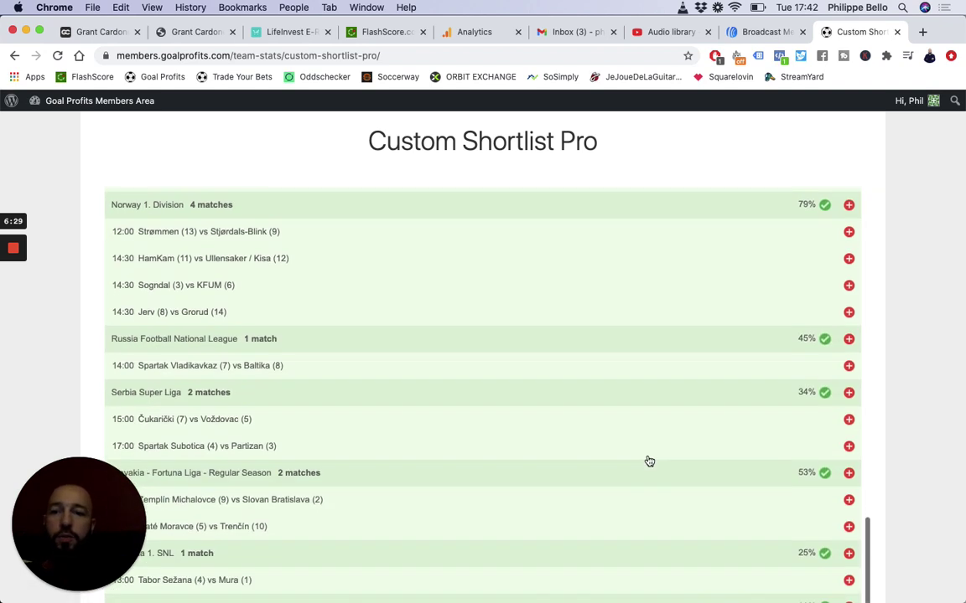
pyautogui.scroll(-5, 649, 459)
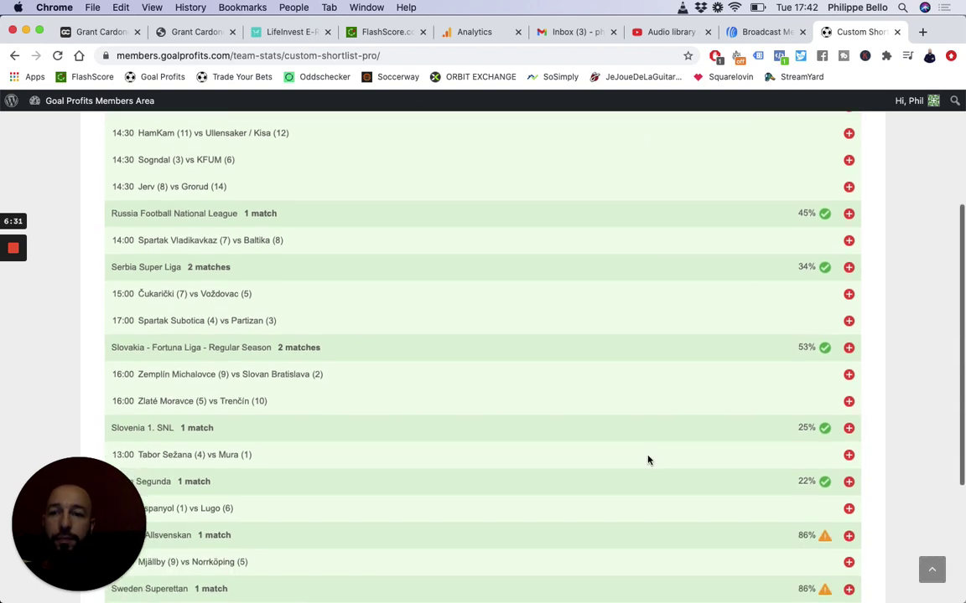
pyautogui.scroll(-1, 545, 311)
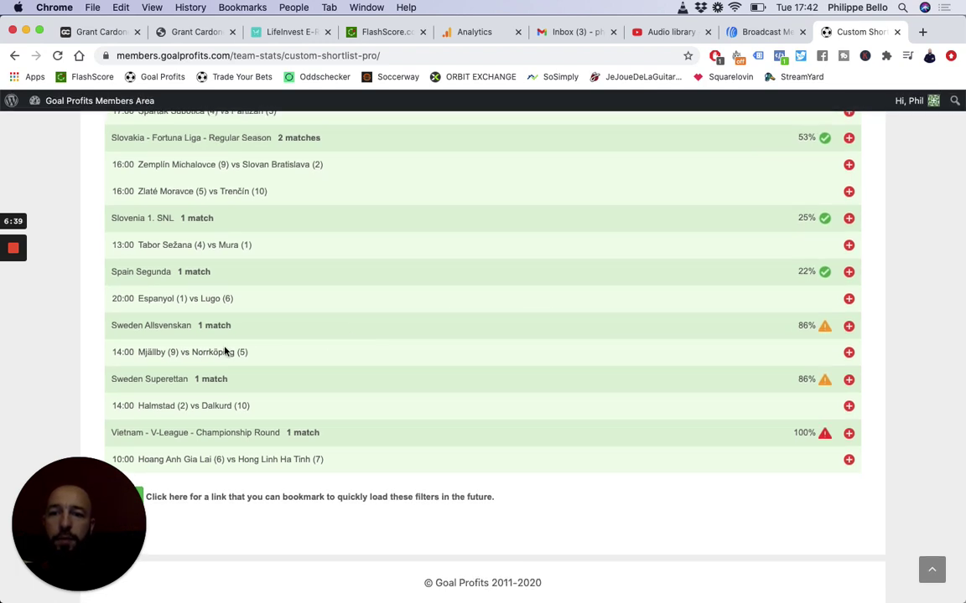
pyautogui.click(849, 352)
pyautogui.scroll(-2, 353, 399)
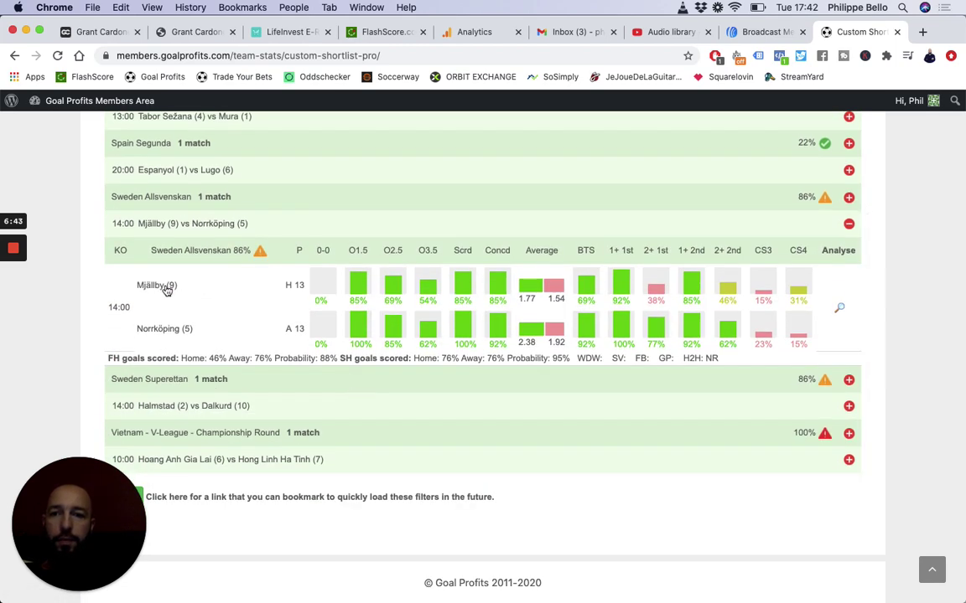
pyautogui.click(161, 286)
pyautogui.scroll(-3, 326, 402)
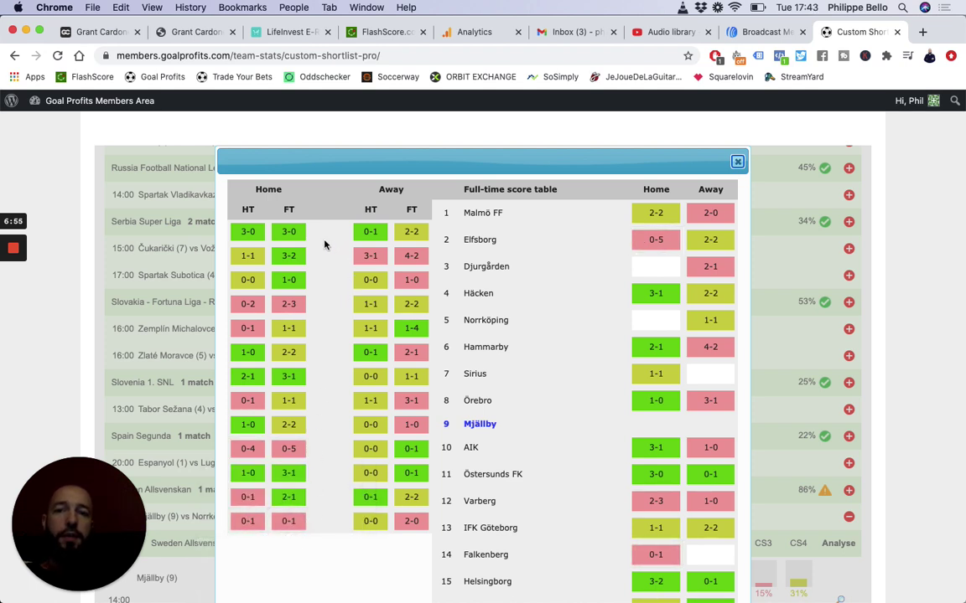
pyautogui.click(737, 163)
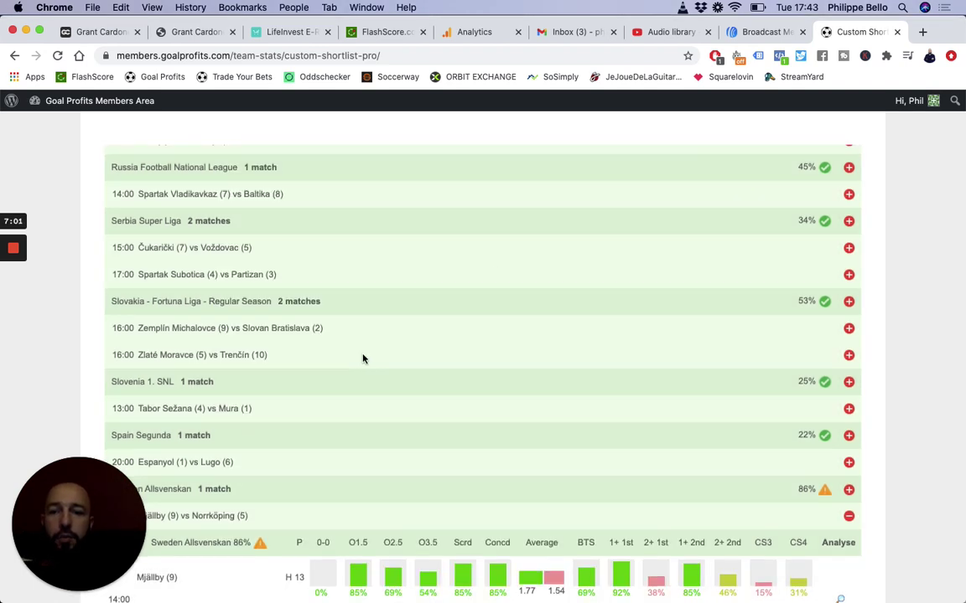
# - Review Norrköping's home and away results table and collapse the Mjällby vs Norrköping match stats
pyautogui.scroll(-5, 363, 359)
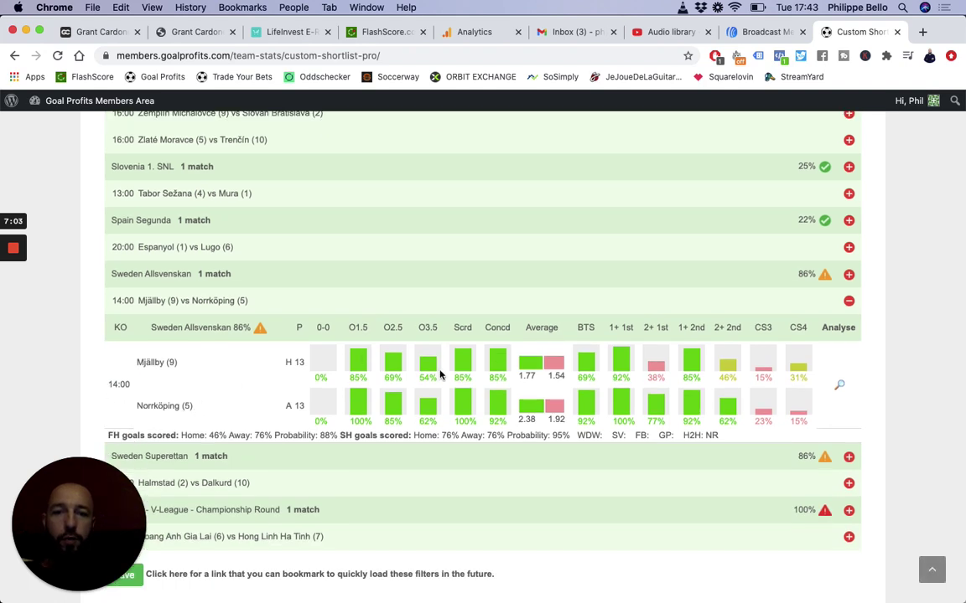
pyautogui.click(185, 409)
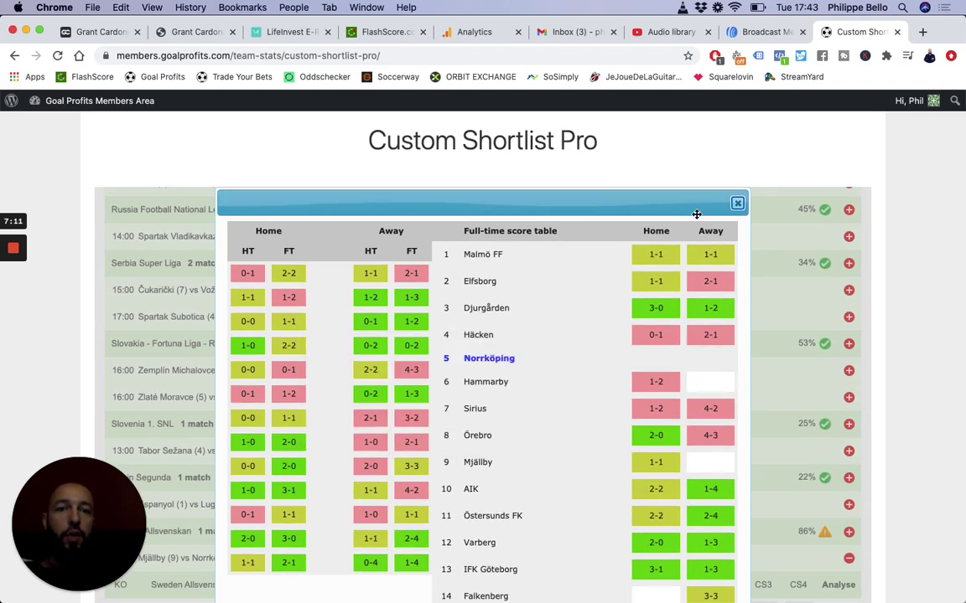
pyautogui.click(736, 203)
pyautogui.scroll(-1, 776, 405)
pyautogui.scroll(-1, 776, 405)
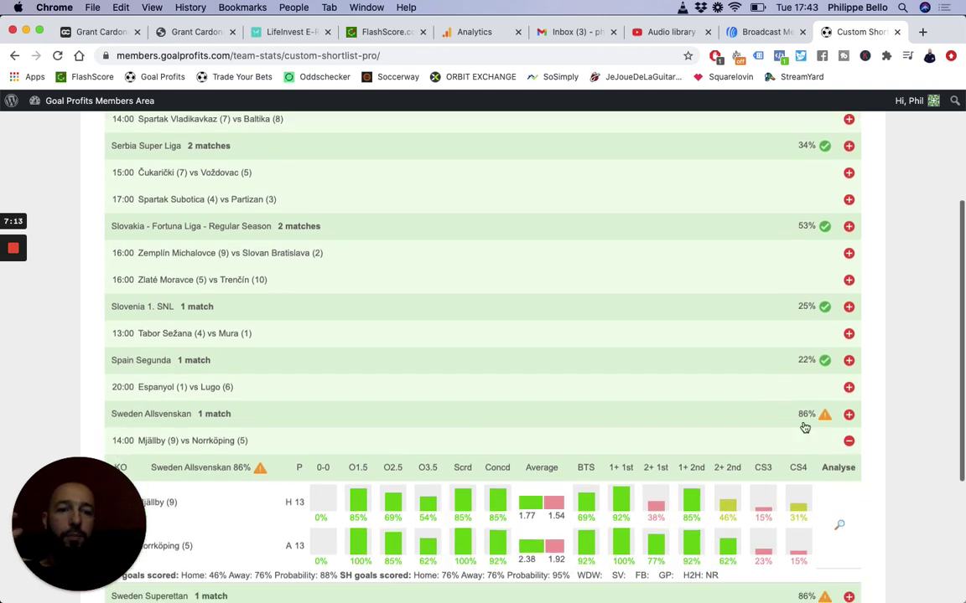
pyautogui.click(848, 437)
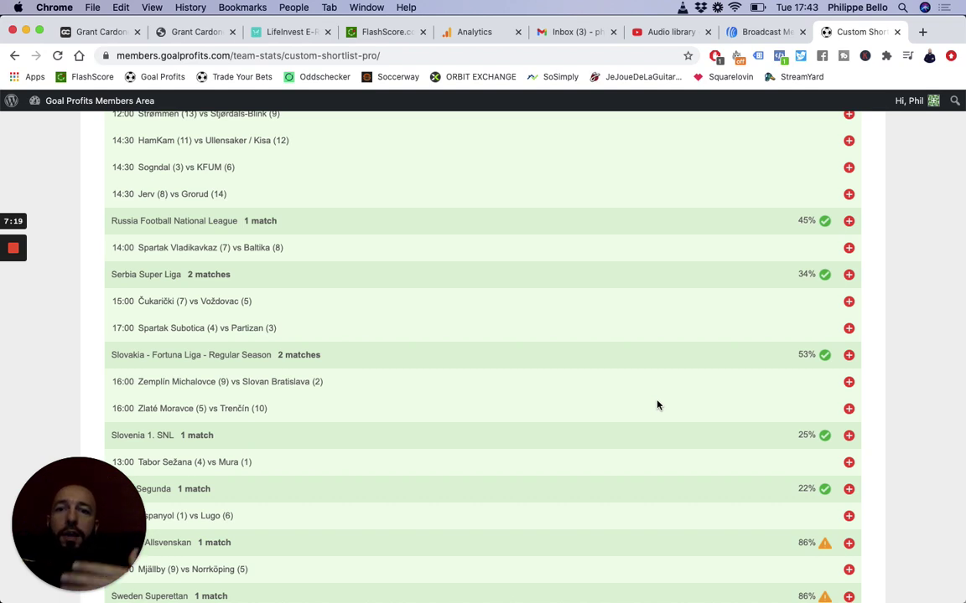
# - Reset the scoring filters and add a Goal Patterns row to the empty filter
pyautogui.scroll(2, 612, 286)
pyautogui.scroll(10, 612, 286)
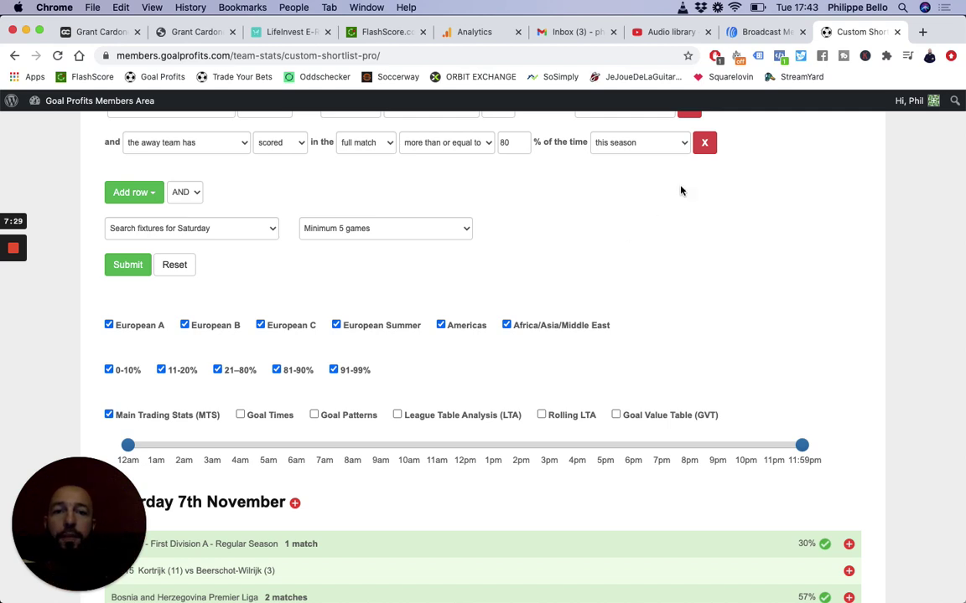
pyautogui.scroll(1, 519, 285)
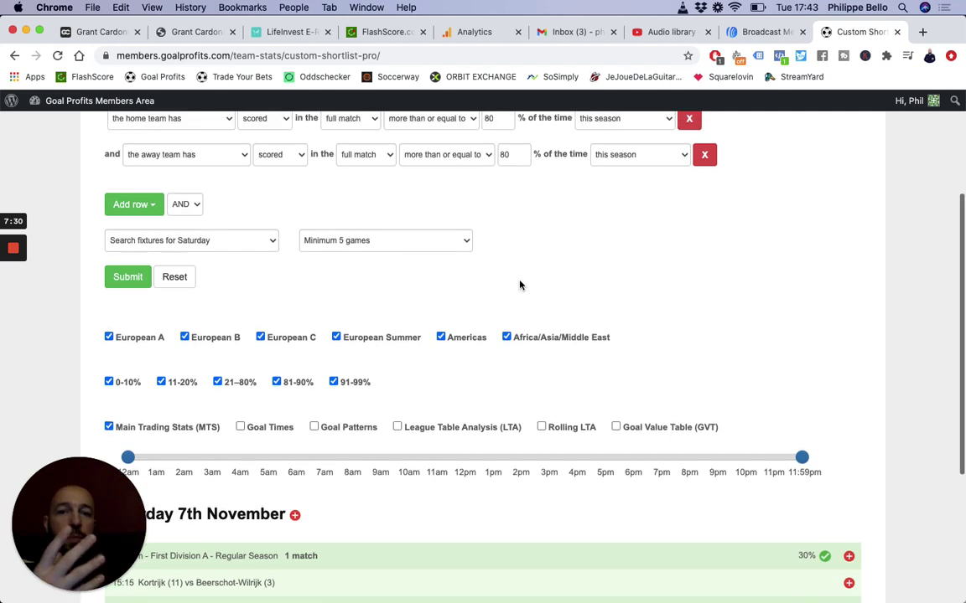
pyautogui.click(185, 277)
pyautogui.scroll(3, 184, 281)
pyautogui.click(141, 297)
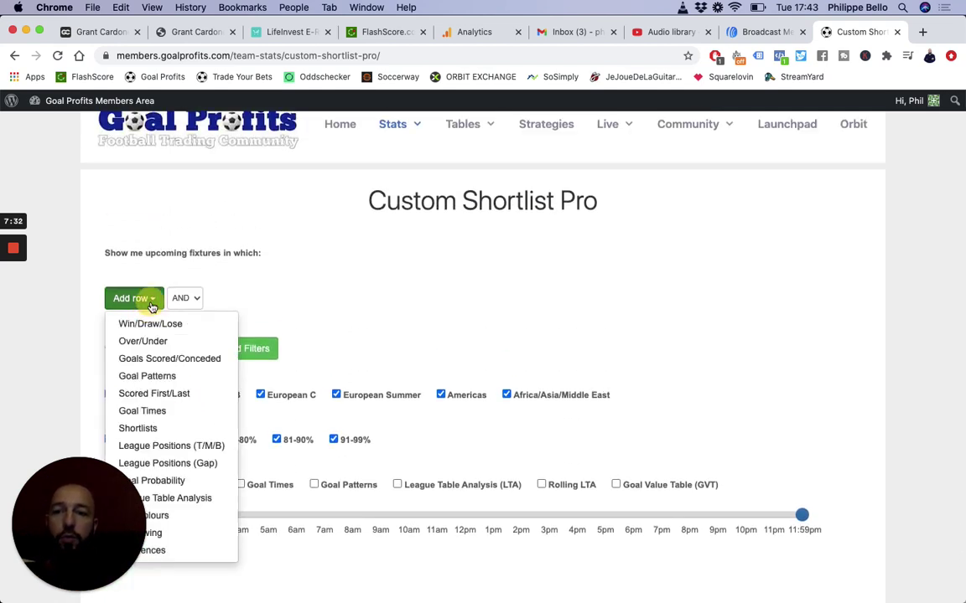
pyautogui.scroll(-1, 126, 340)
pyautogui.scroll(-3, 101, 335)
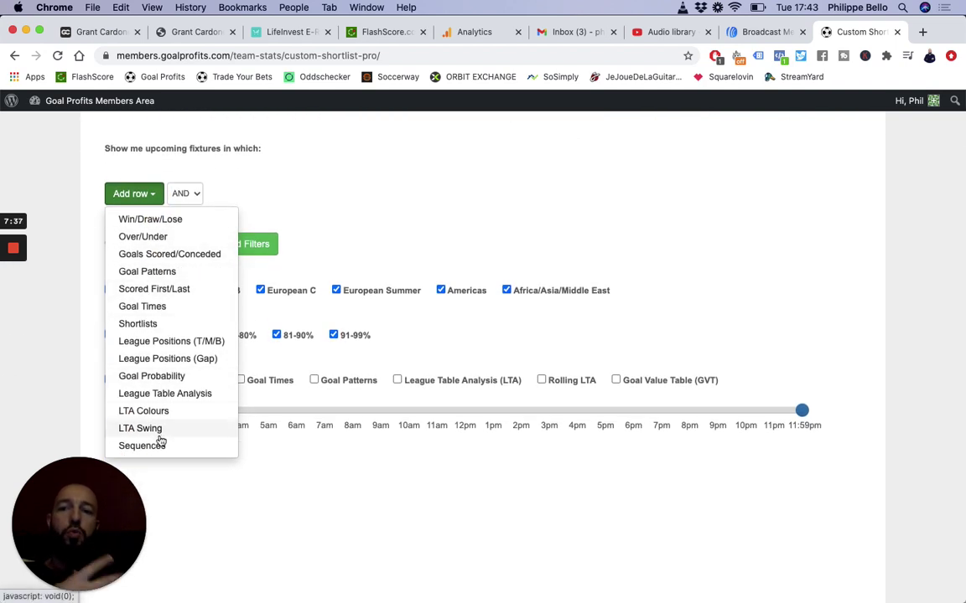
pyautogui.click(169, 272)
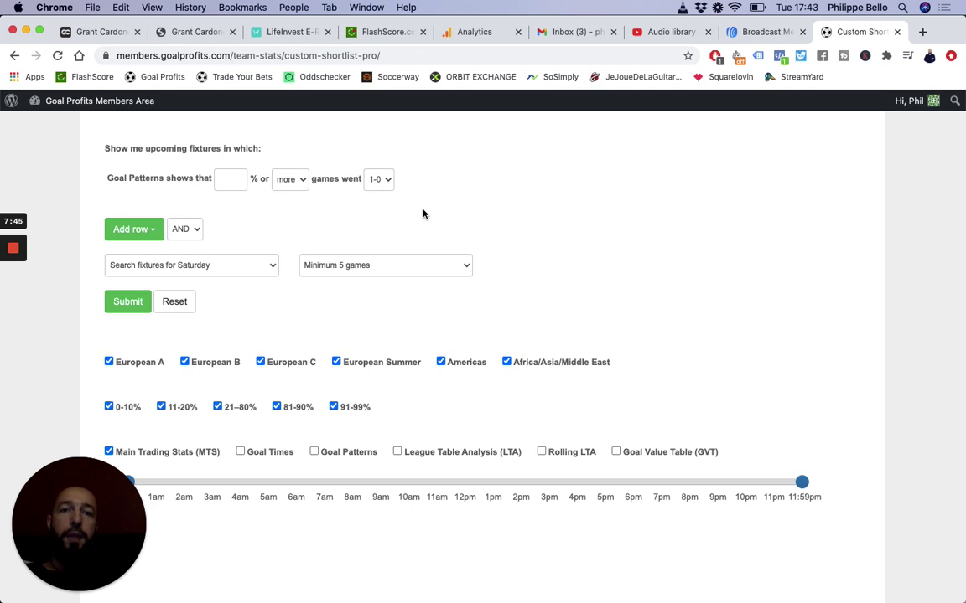
# - Set the Goal Patterns condition to 70% or more games went 1-0 and submit the search for Saturday fixtures
pyautogui.scroll(3, 397, 234)
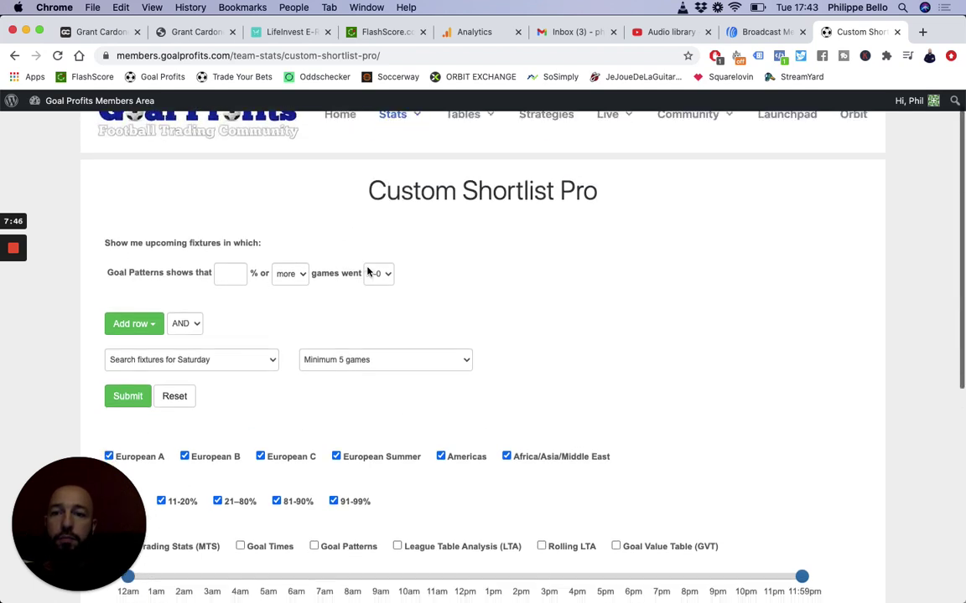
pyautogui.click(229, 234)
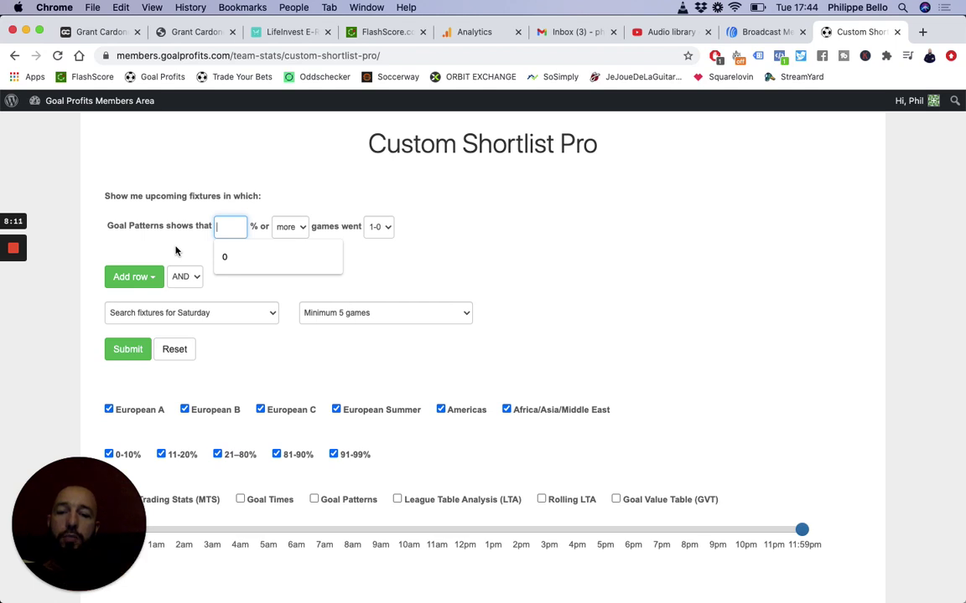
pyautogui.write('70')
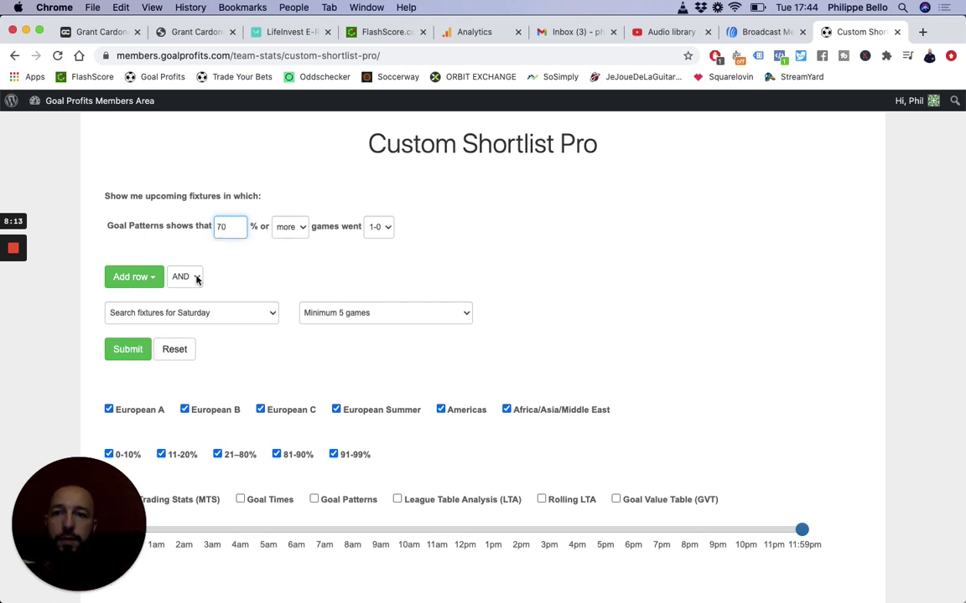
pyautogui.click(286, 234)
pyautogui.click(332, 246)
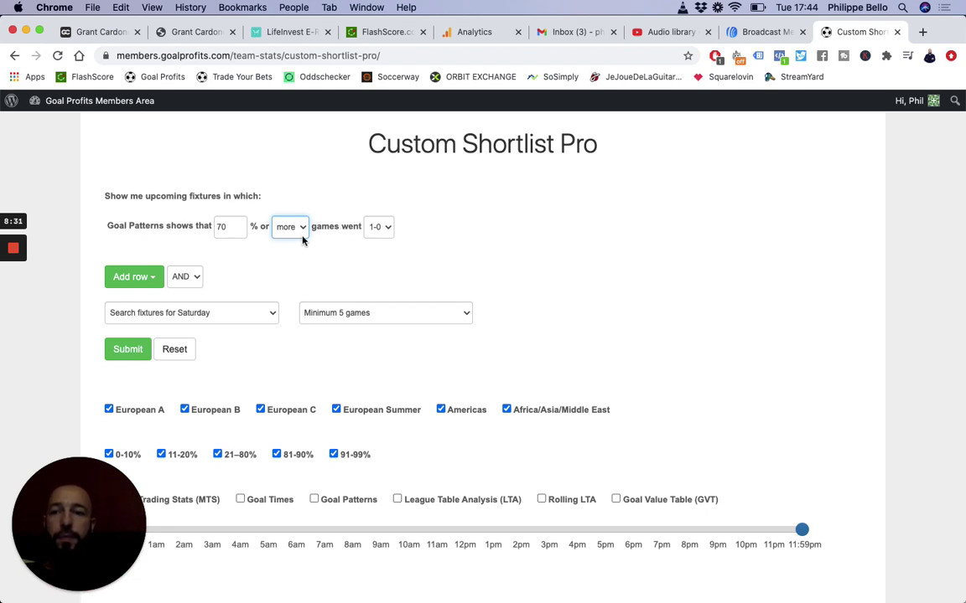
pyautogui.click(132, 277)
pyautogui.click(329, 271)
pyautogui.click(130, 349)
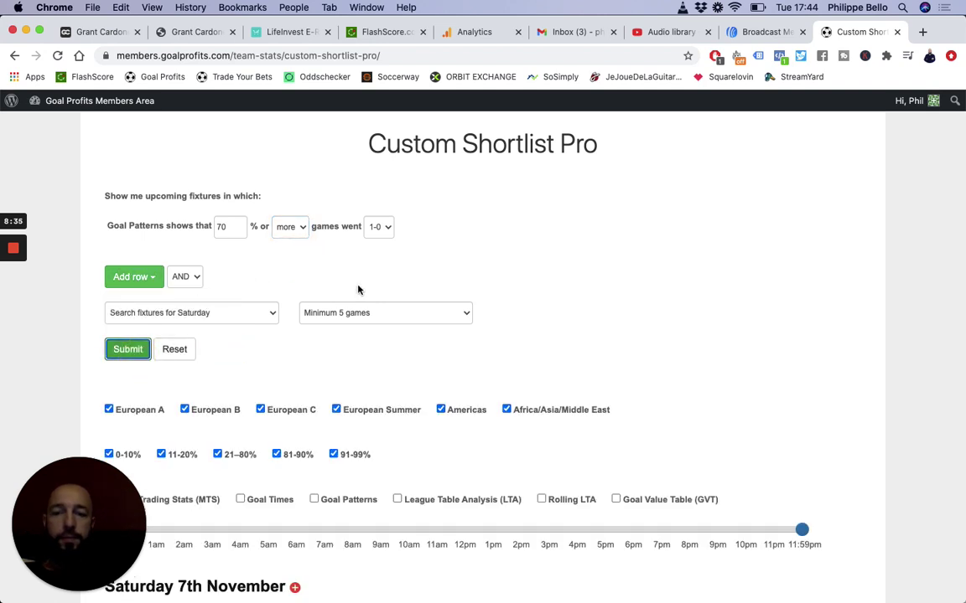
# - Expand the Deportes Tolima vs Boyaca Chico stats in Colombia Primera A and review Deportes Tolima's home and away results
pyautogui.scroll(-5, 358, 289)
pyautogui.scroll(-3, 358, 289)
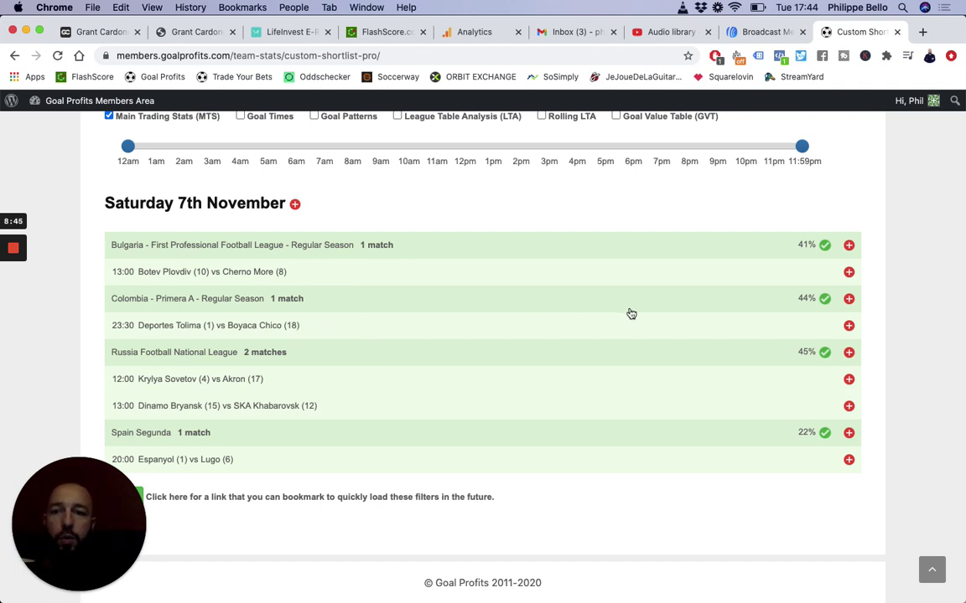
pyautogui.click(849, 326)
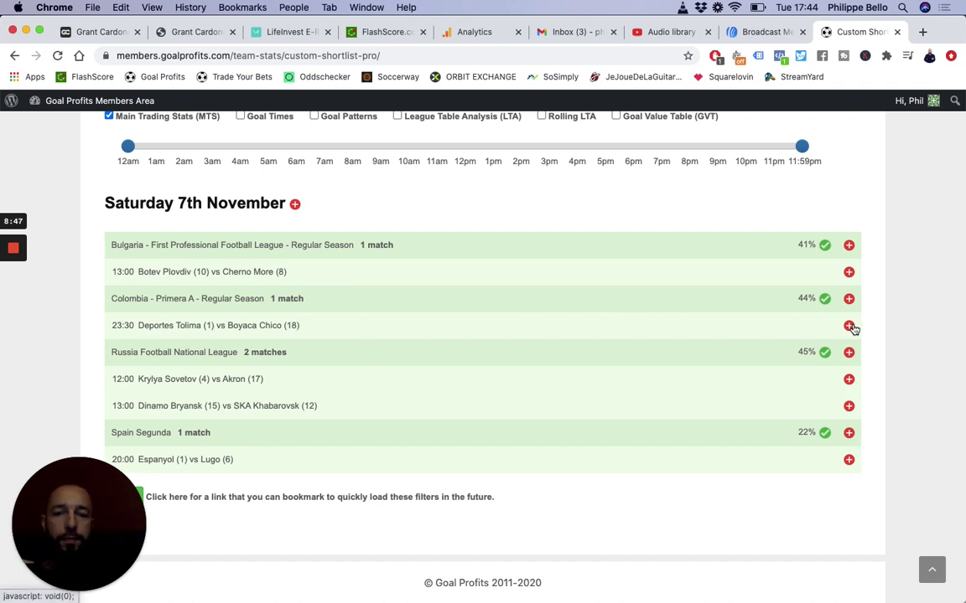
pyautogui.scroll(-1, 550, 338)
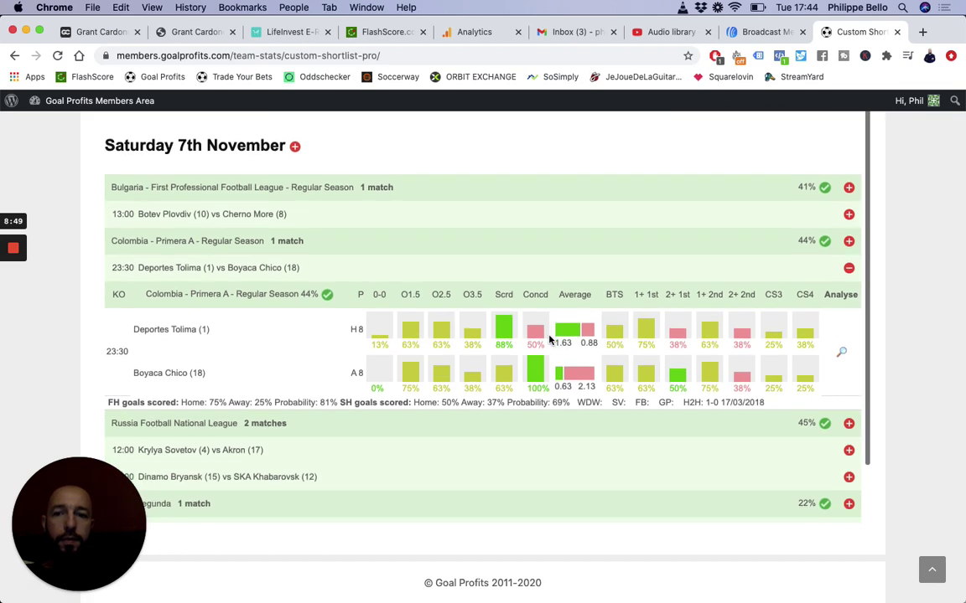
pyautogui.click(203, 332)
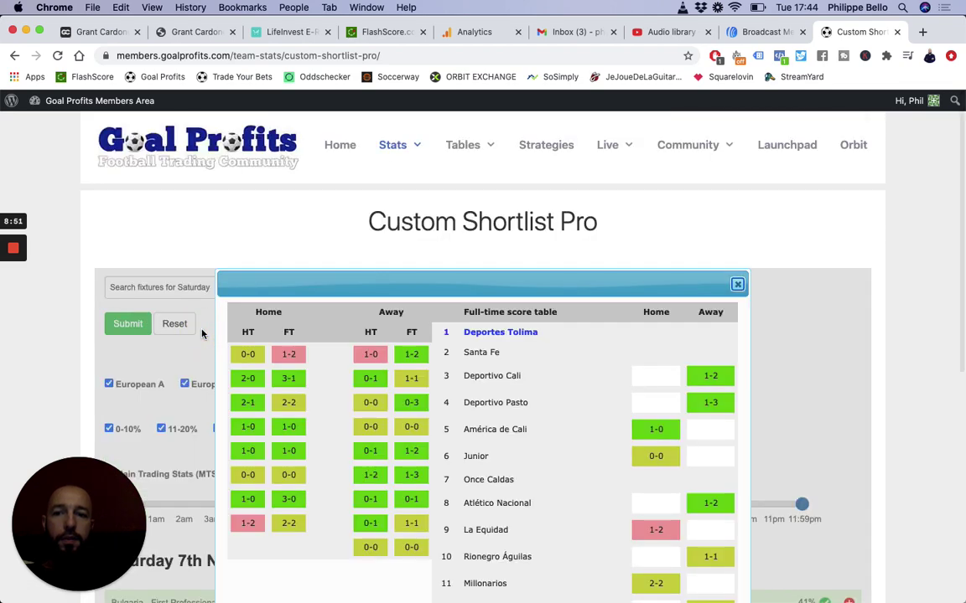
pyautogui.scroll(-5, 366, 335)
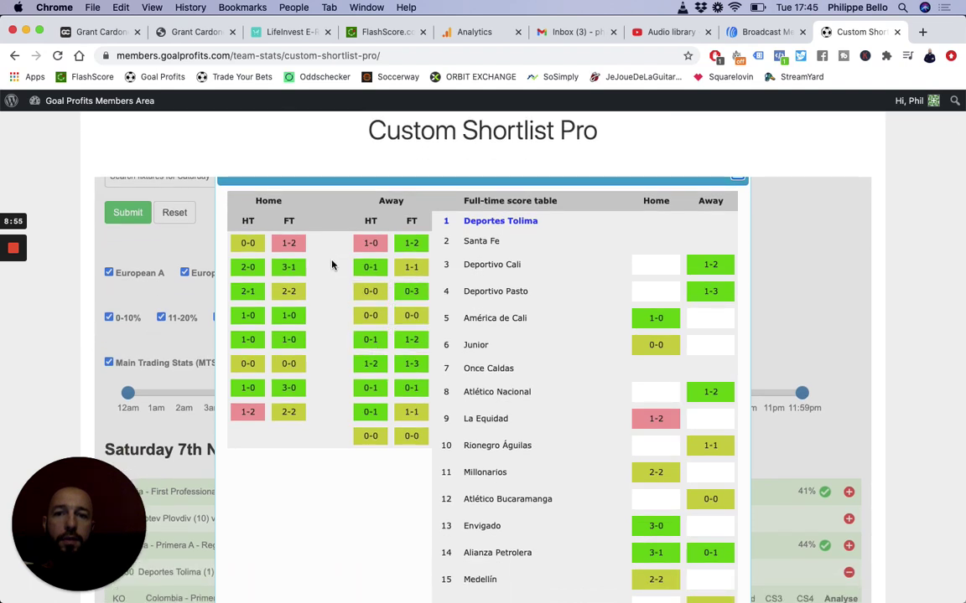
pyautogui.moveTo(297, 248)
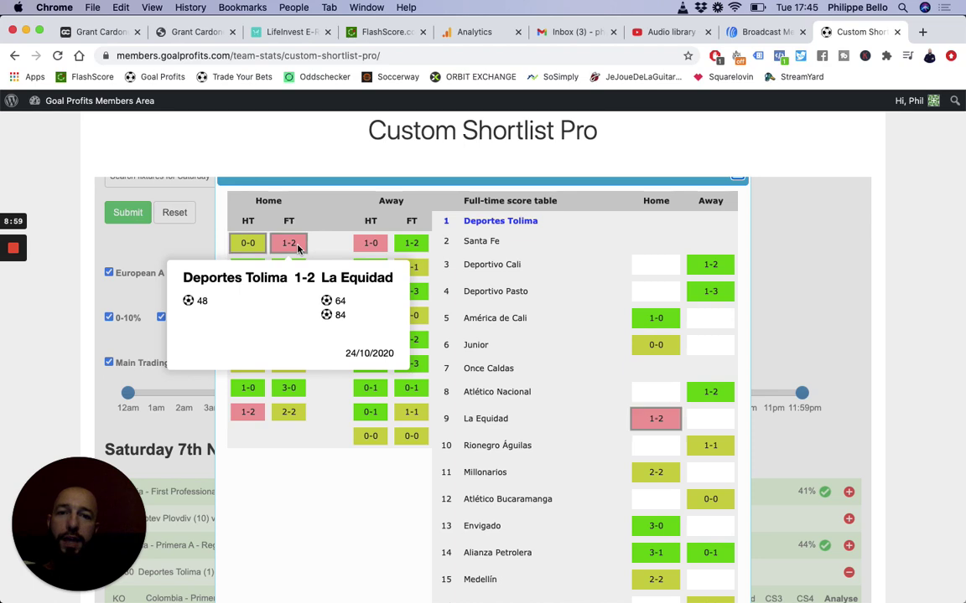
pyautogui.scroll(2, 605, 261)
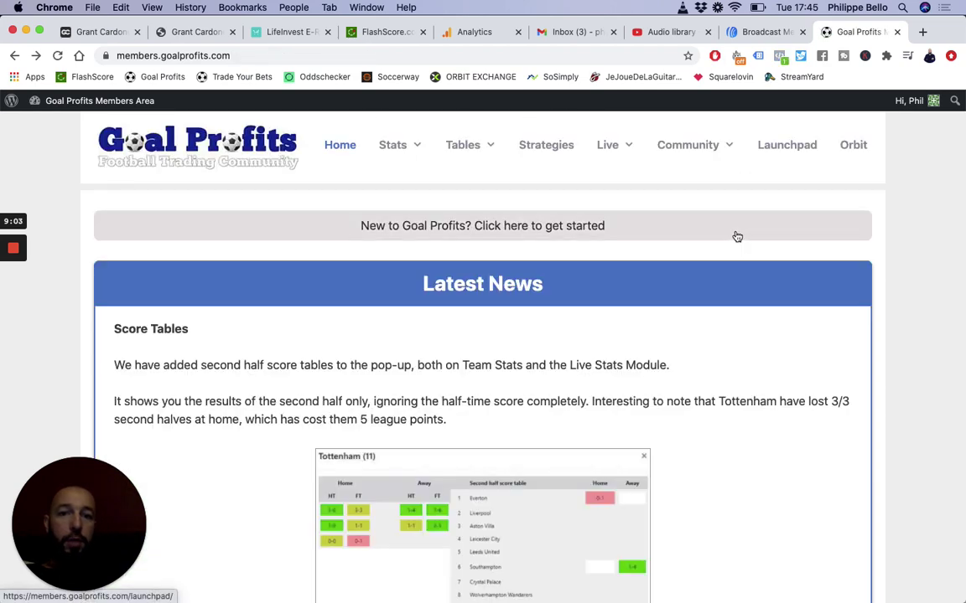
# - Open the Team Stats page and search fixtures for Saturday
pyautogui.moveTo(402, 146)
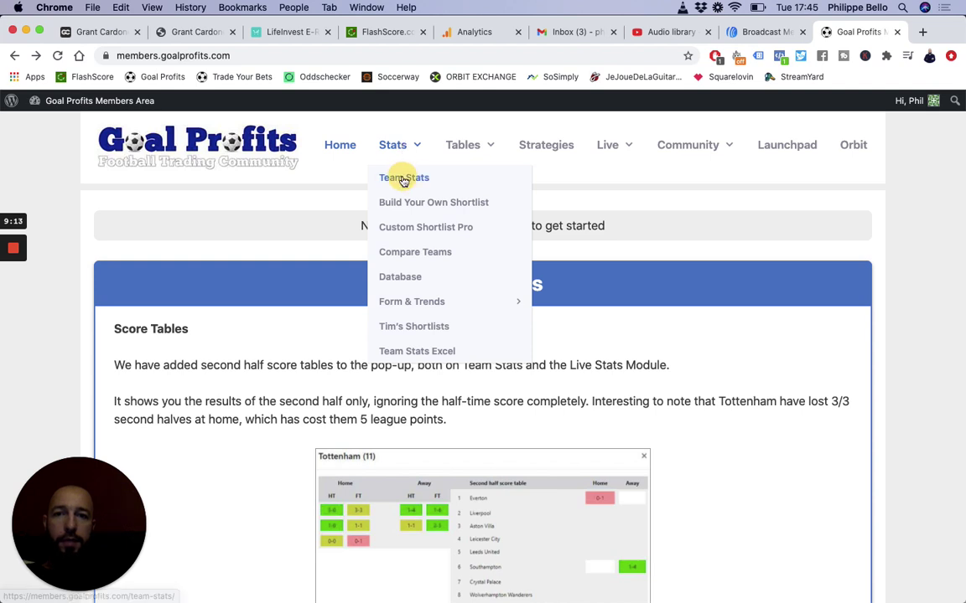
pyautogui.click(396, 177)
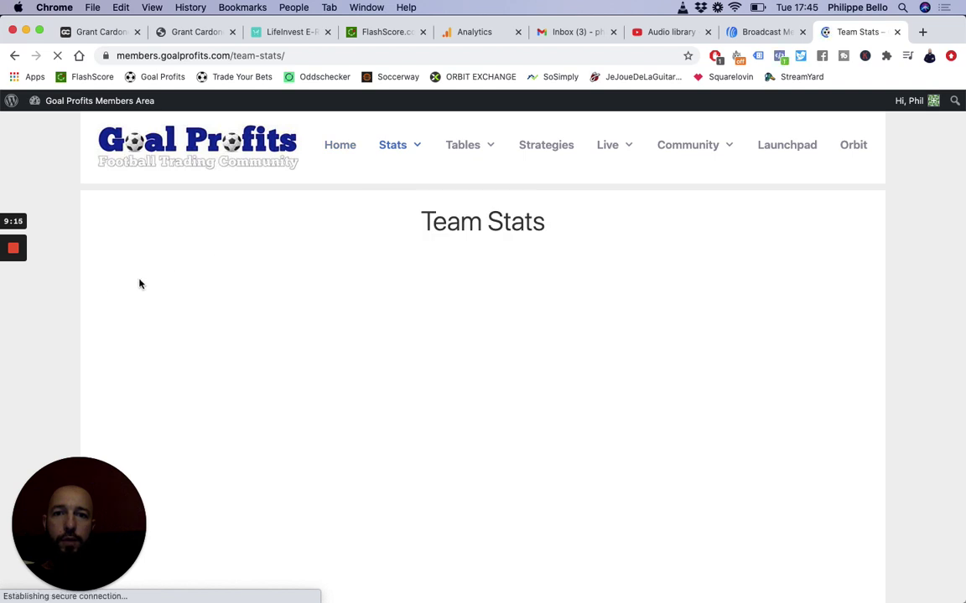
pyautogui.scroll(-1, 111, 293)
pyautogui.scroll(-1, 111, 295)
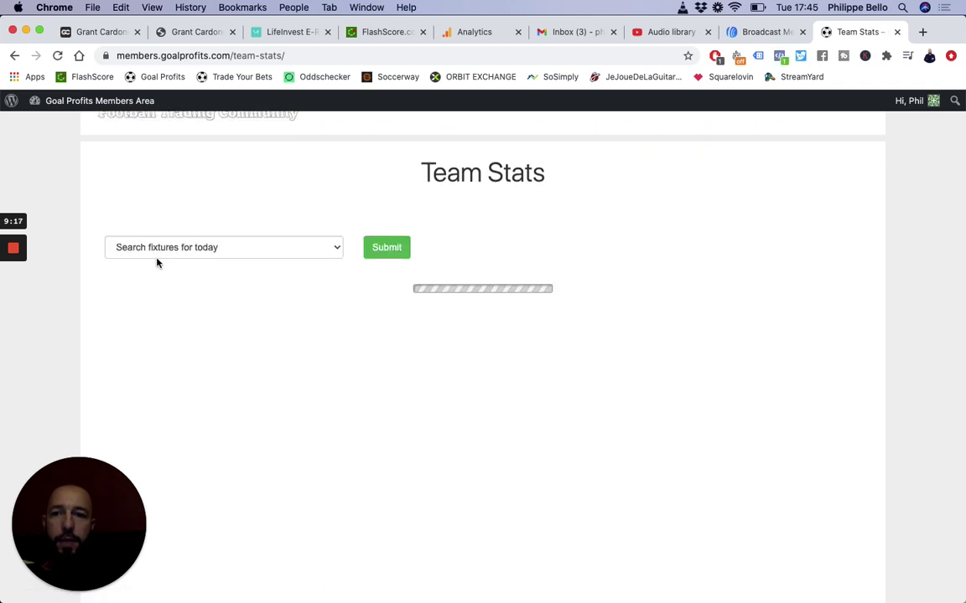
pyautogui.click(184, 248)
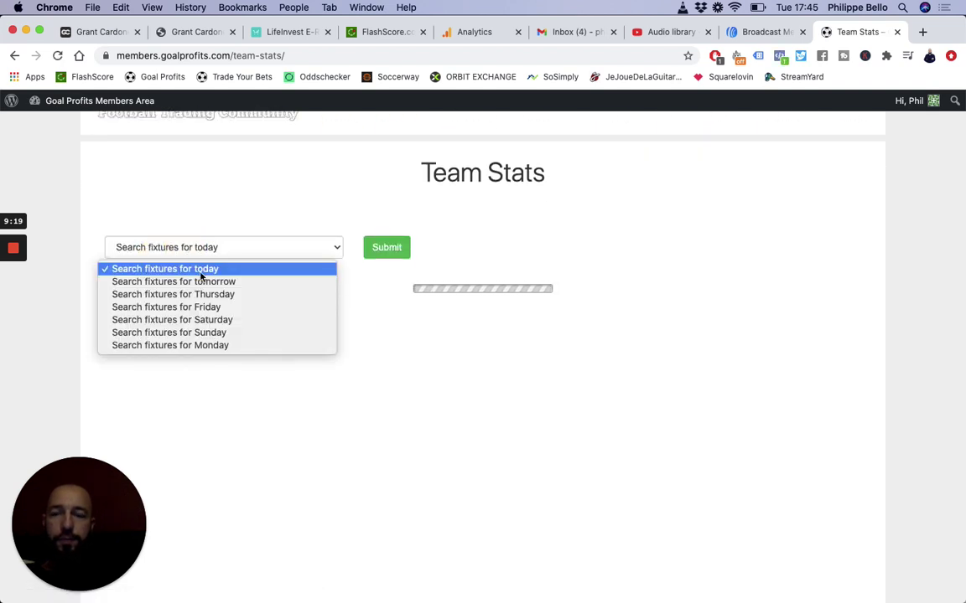
pyautogui.click(224, 244)
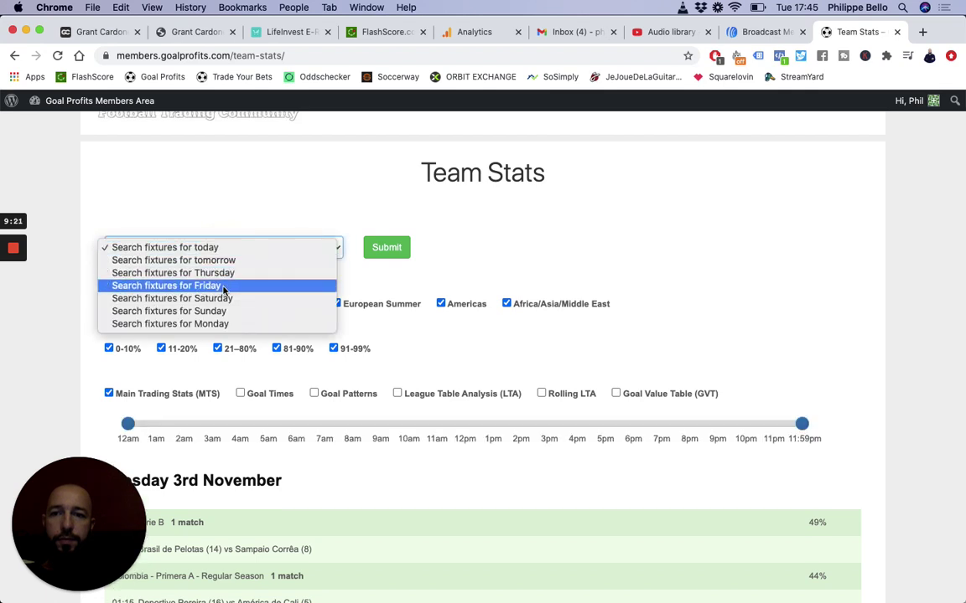
pyautogui.click(243, 299)
pyautogui.click(386, 258)
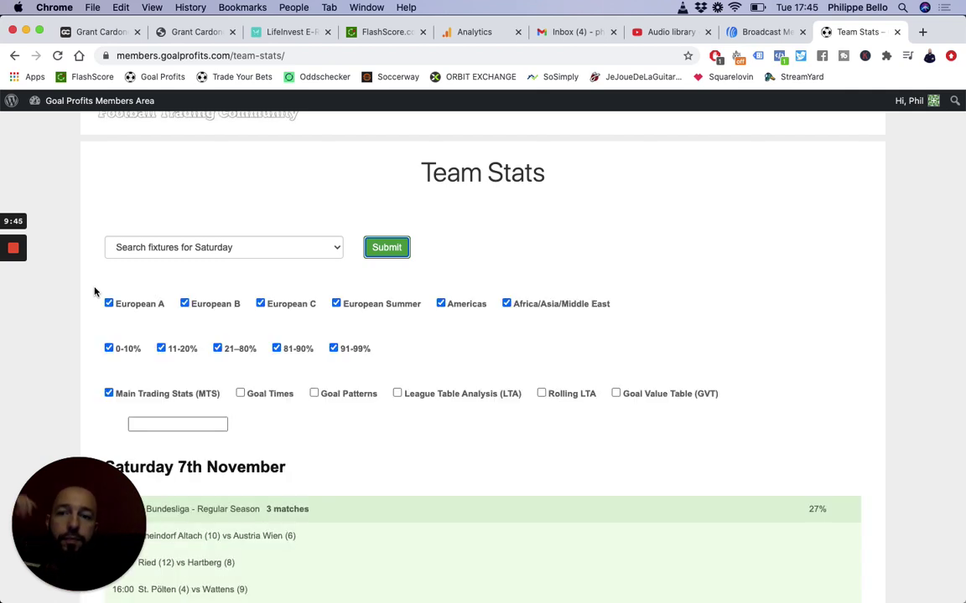
# - Show Goal Patterns and hide Main Trading Stats for the Saturday fixtures
pyautogui.click(323, 395)
pyautogui.click(108, 393)
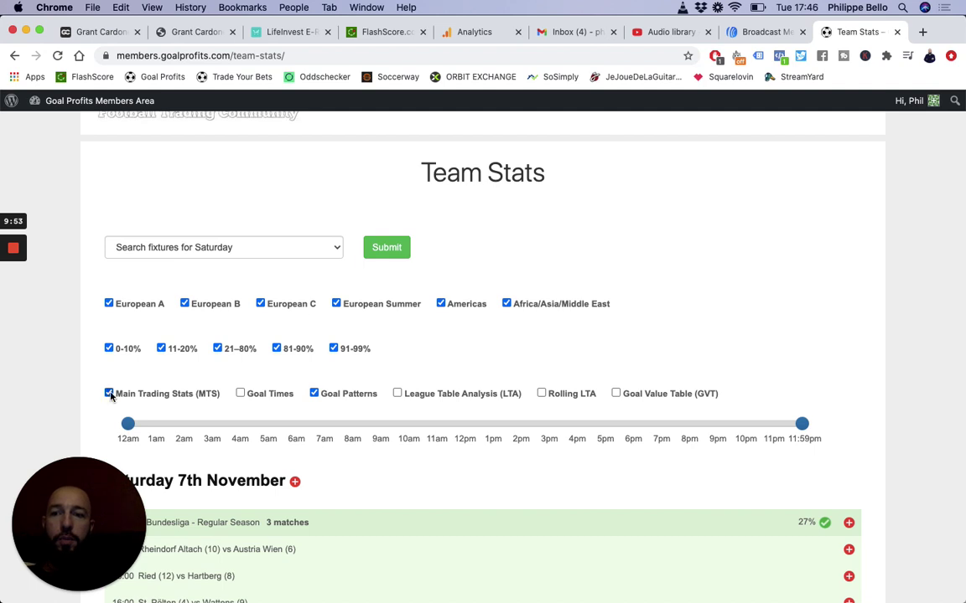
pyautogui.click(109, 394)
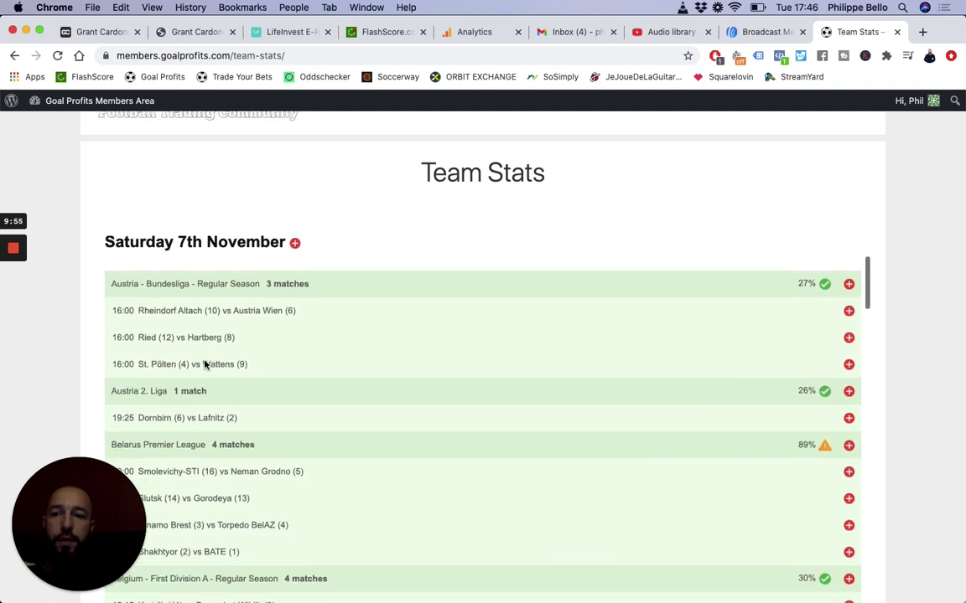
# - Expand Deportes Tolima vs Boyaca Chico under Colombia Primera A and review the match's Goal Patterns figures
pyautogui.scroll(-10, 204, 364)
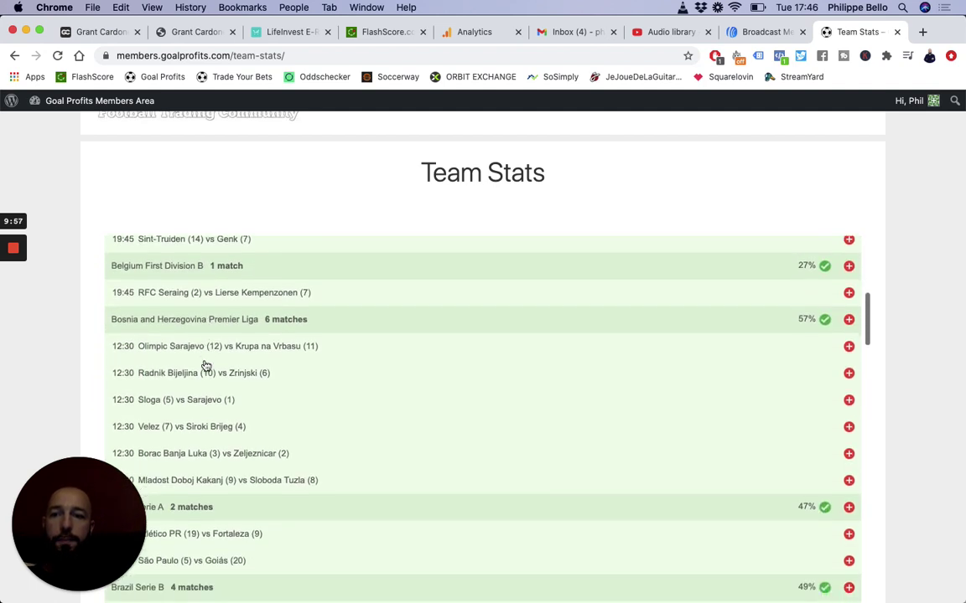
pyautogui.scroll(-8, 206, 366)
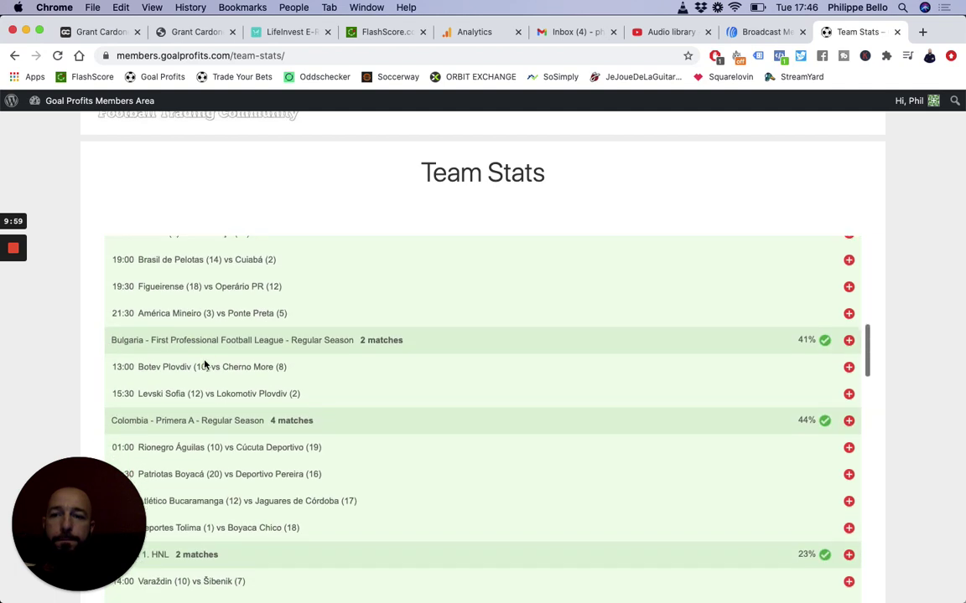
pyautogui.scroll(-3, 205, 365)
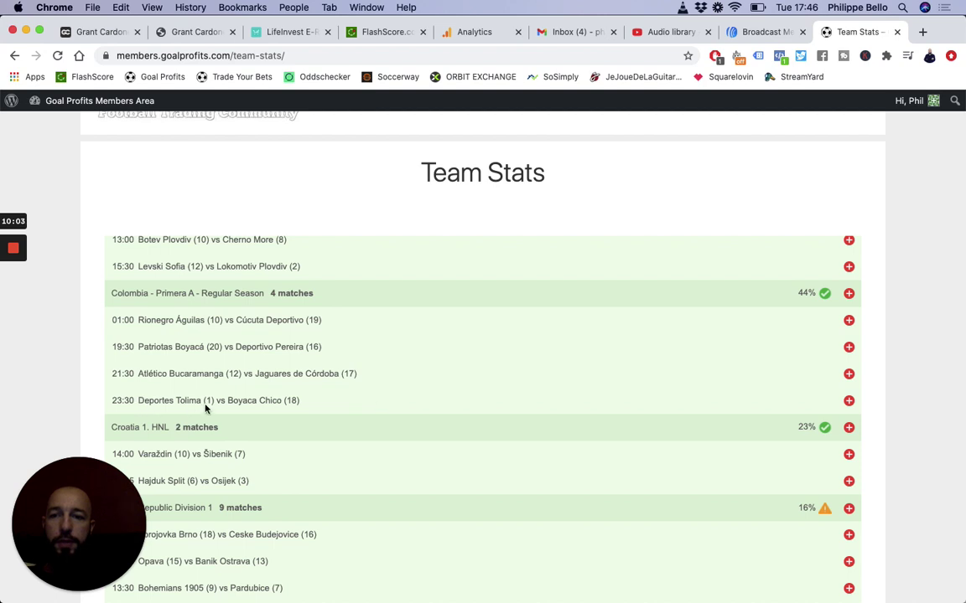
pyautogui.click(848, 401)
pyautogui.scroll(-2, 587, 410)
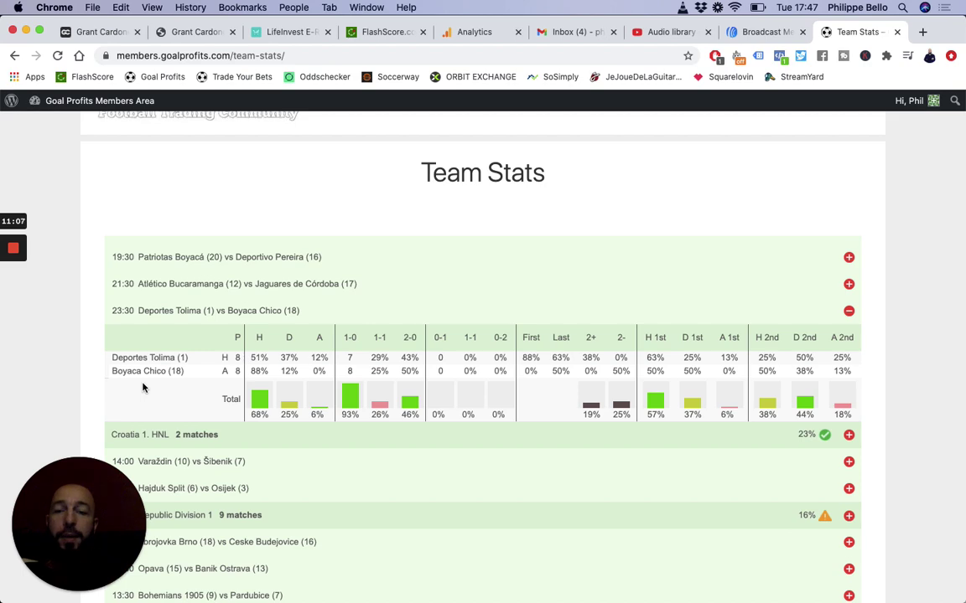
# - Return from Team Stats to the Custom Shortlist Pro page to start a new filter
pyautogui.scroll(1, 231, 319)
pyautogui.scroll(10, 231, 319)
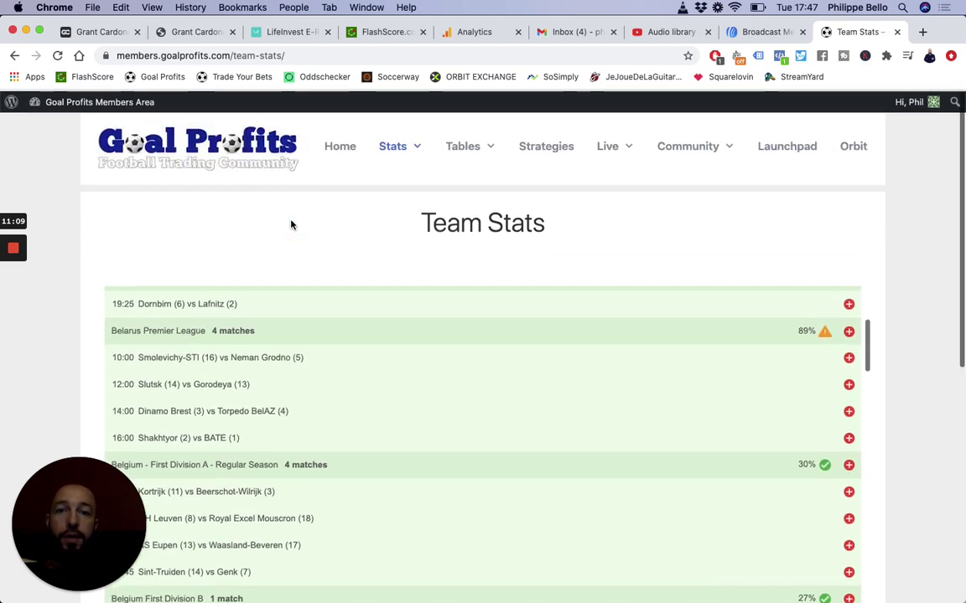
pyautogui.moveTo(389, 147)
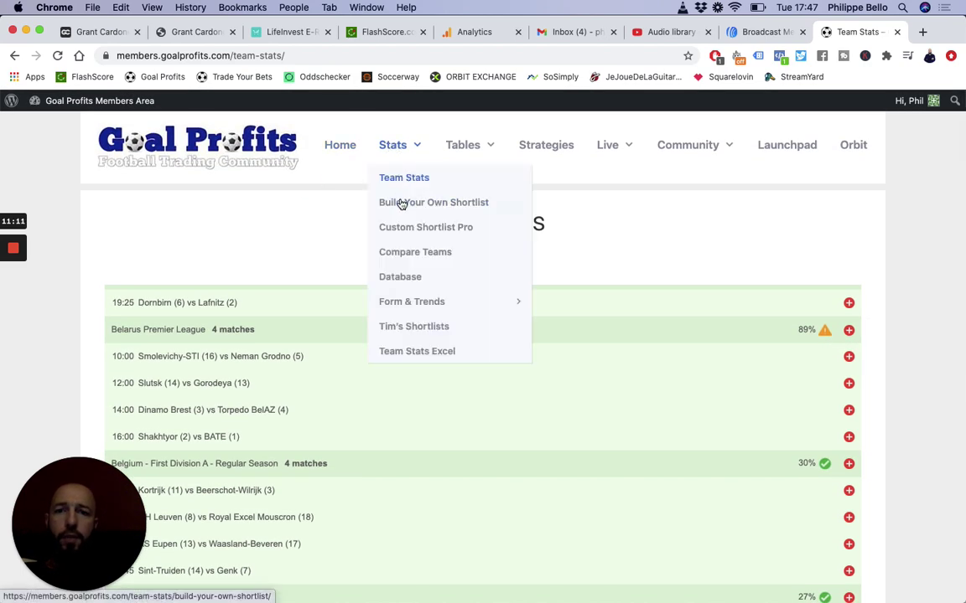
pyautogui.click(401, 228)
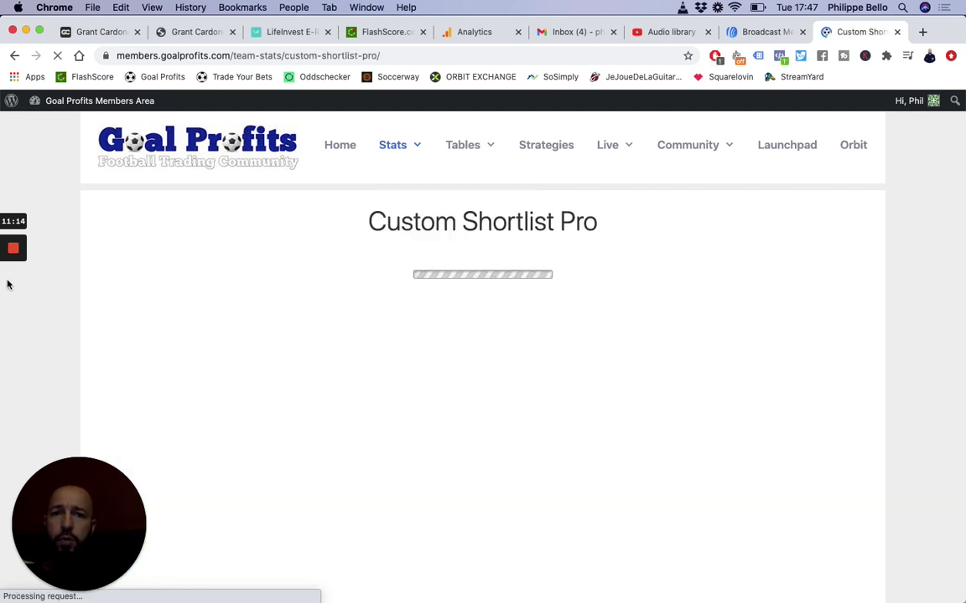
pyautogui.moveTo(7, 287)
pyautogui.scroll(-1, 88, 274)
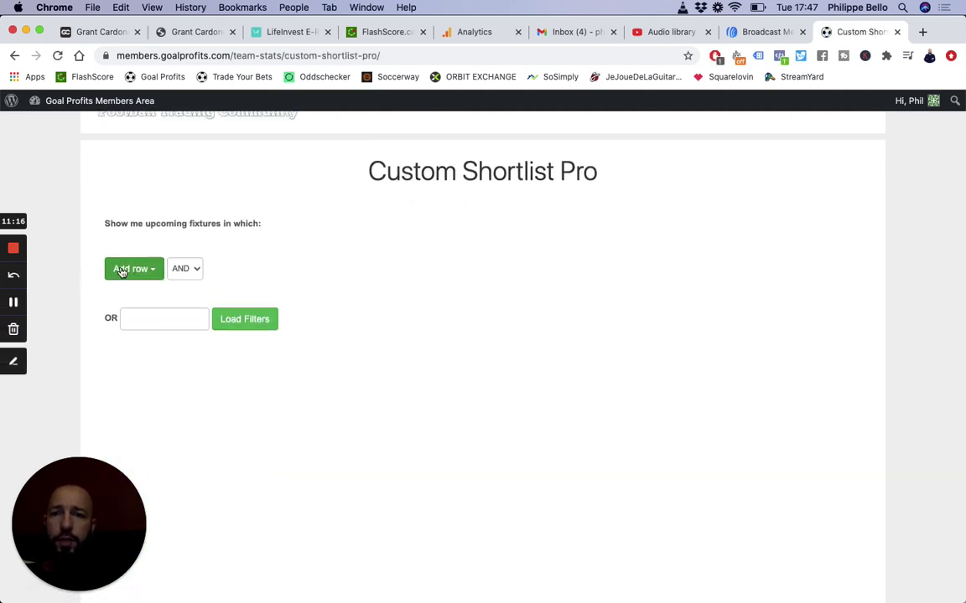
# - Add a Sequences row to the empty filter
pyautogui.click(126, 268)
pyautogui.scroll(-1, 87, 274)
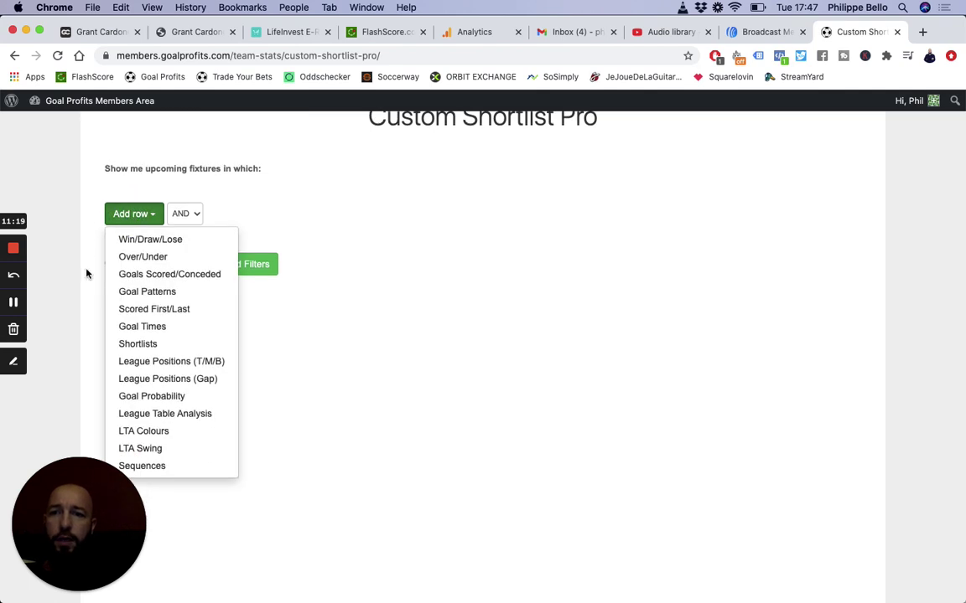
pyautogui.scroll(-1, 86, 275)
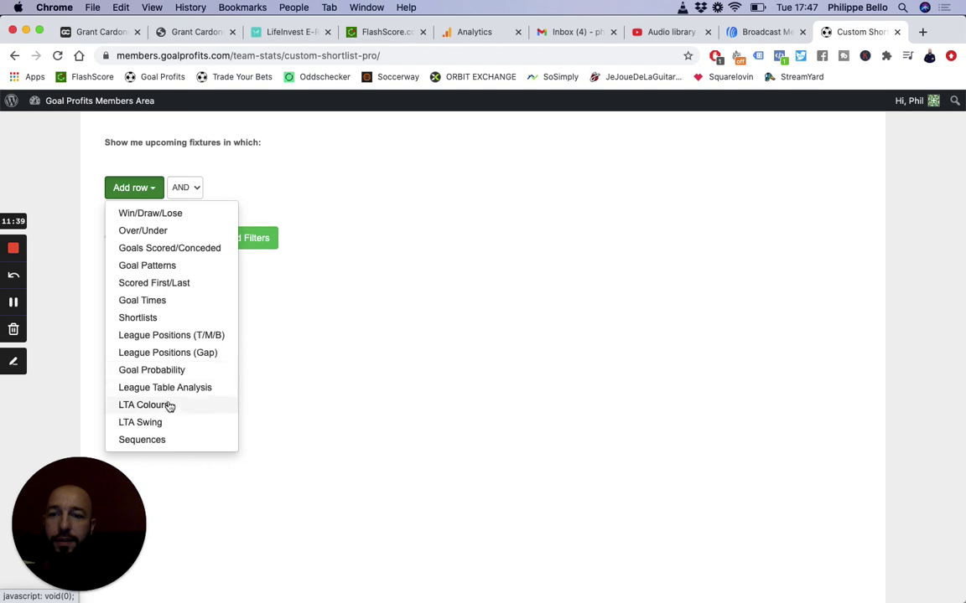
pyautogui.click(149, 447)
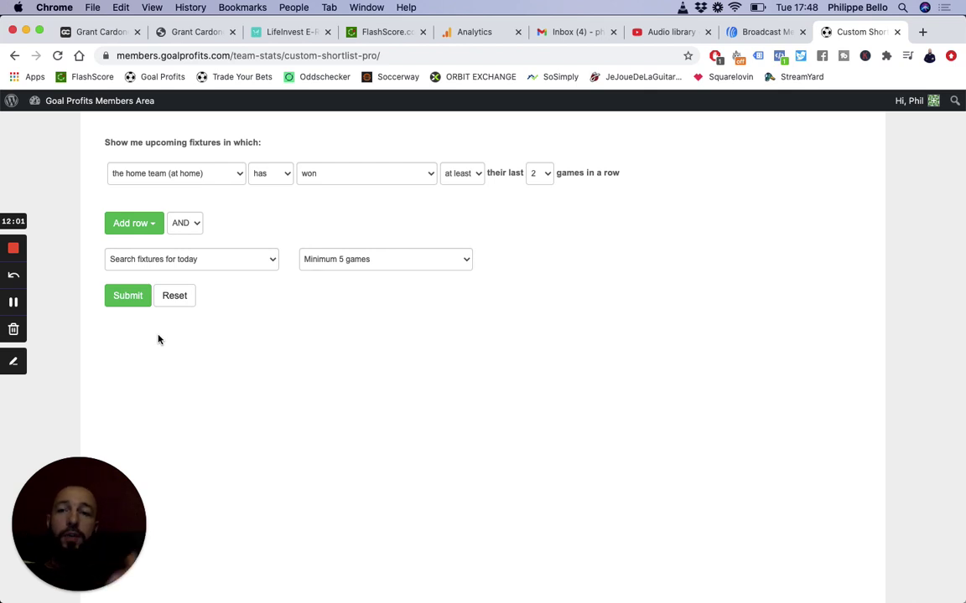
# - Check the team options of the Sequences condition and keep the home team (at home)
pyautogui.scroll(2, 209, 339)
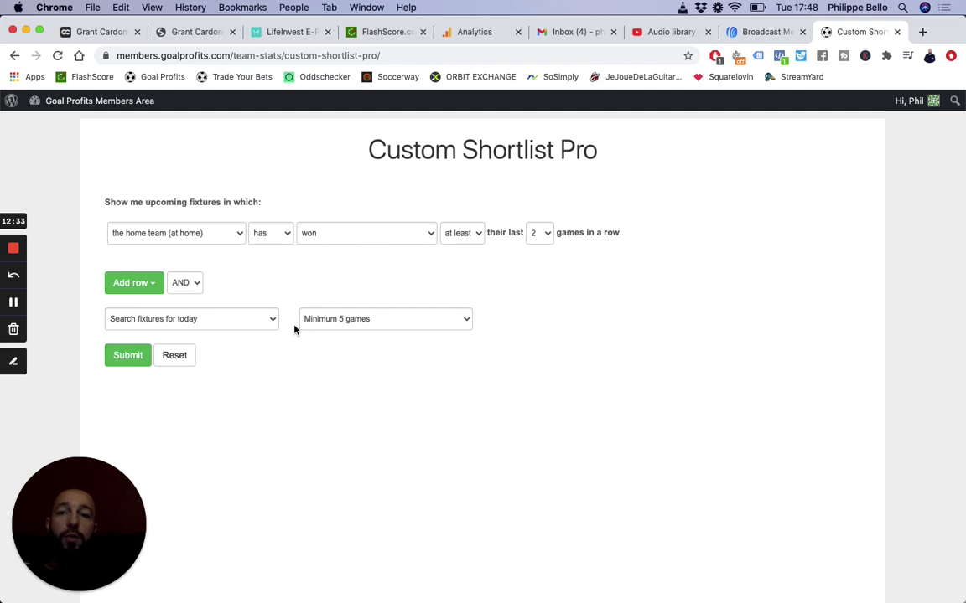
pyautogui.scroll(1, 390, 371)
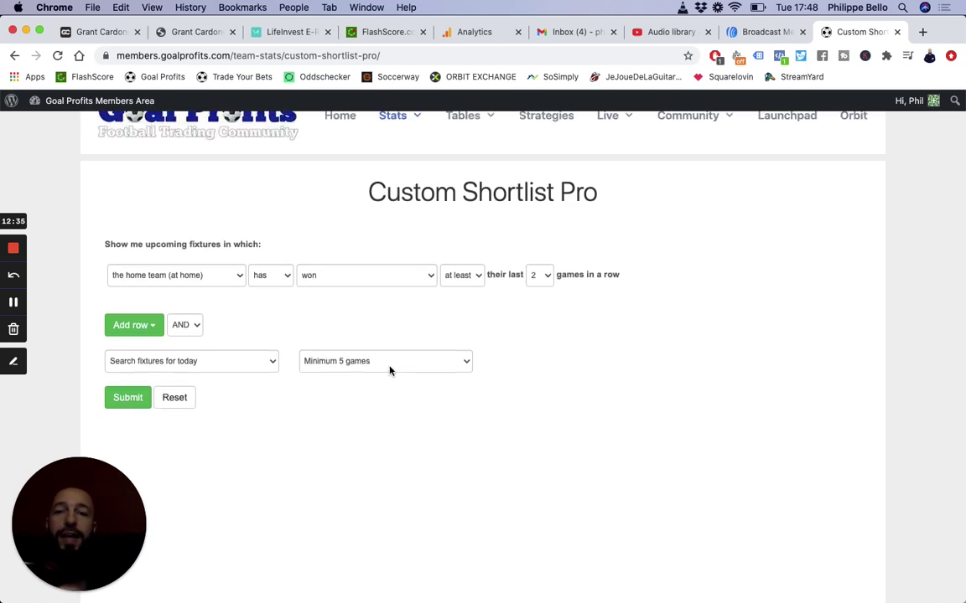
pyautogui.scroll(1, 584, 336)
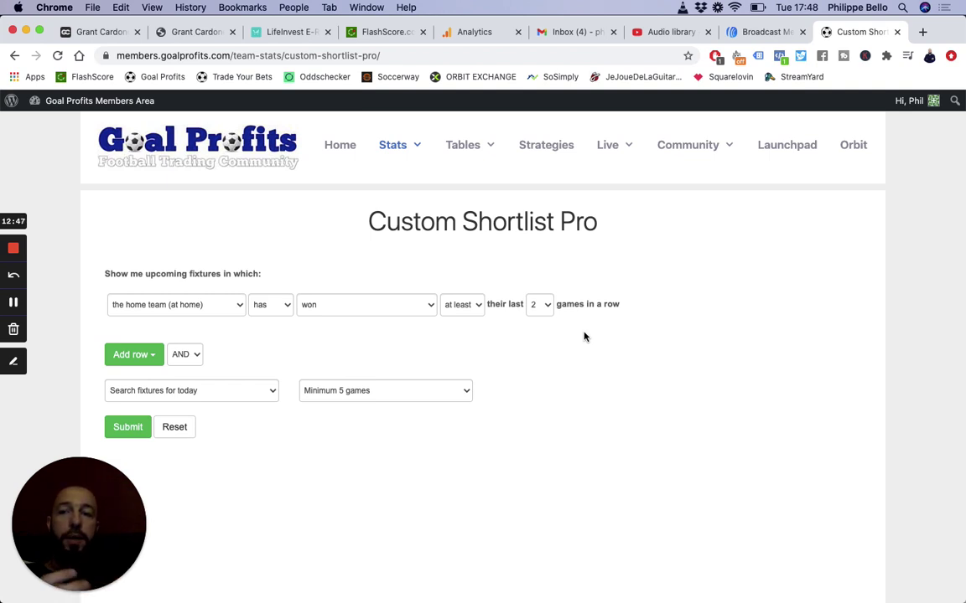
pyautogui.click(226, 304)
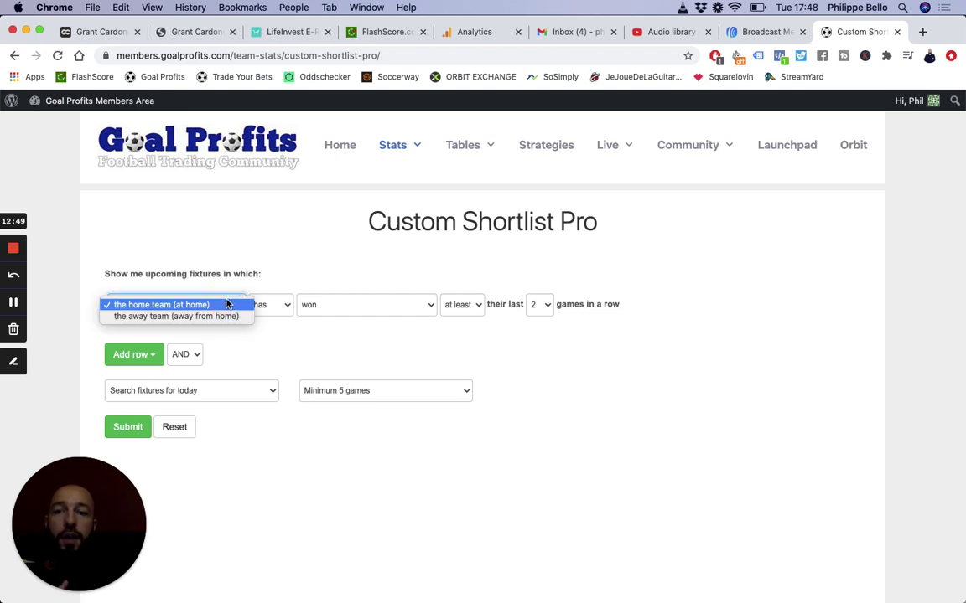
pyautogui.click(226, 304)
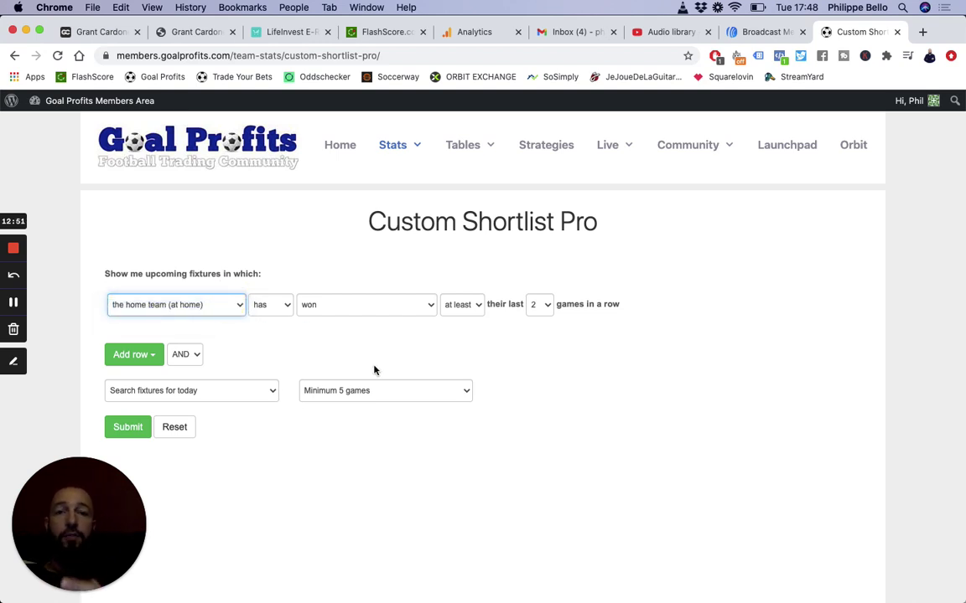